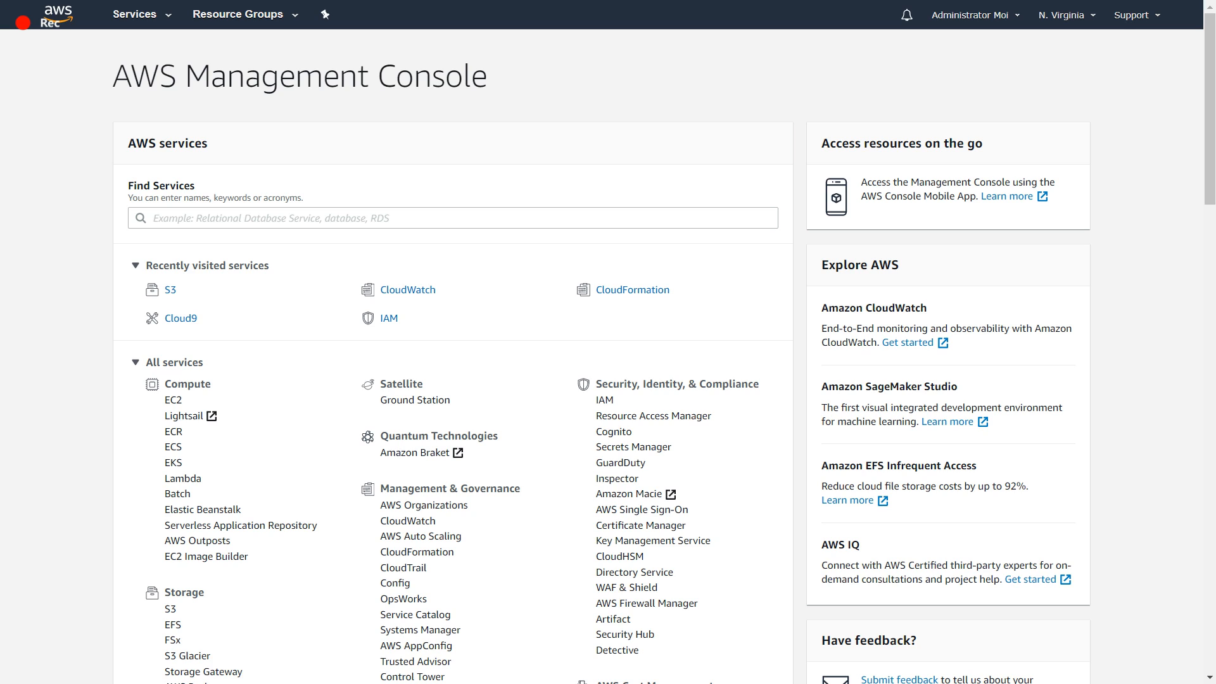
- Open the S3 service and start creating a new bucket
click(170, 290)
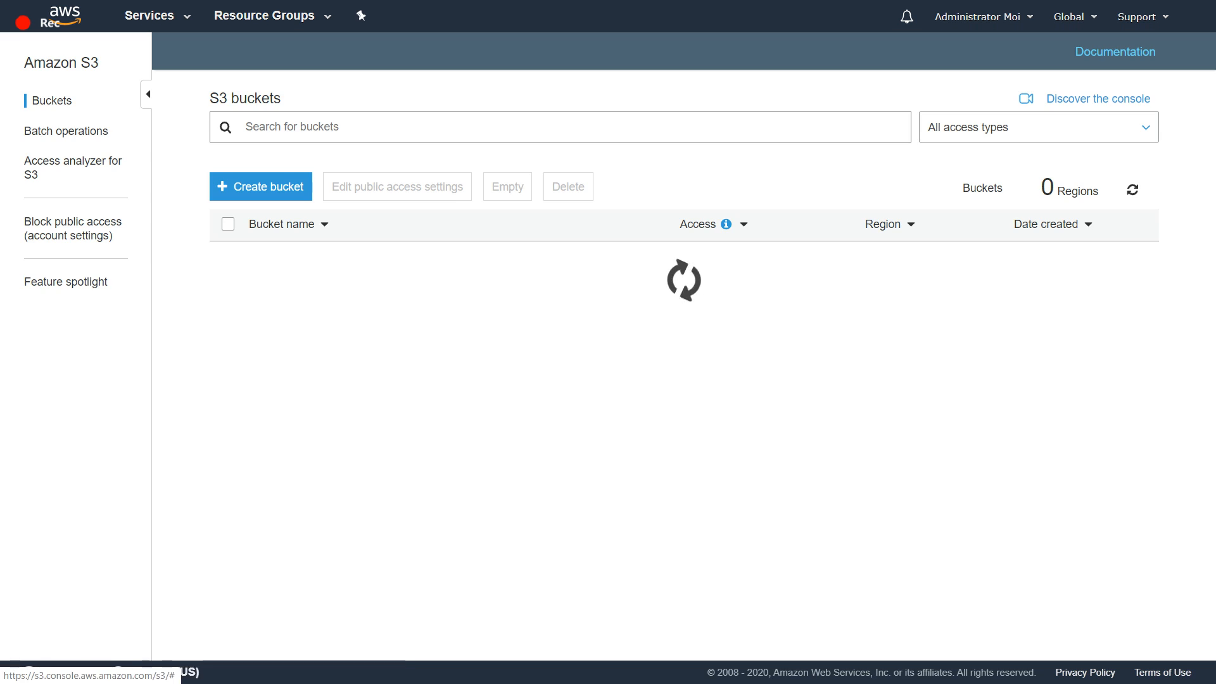
click(150, 16)
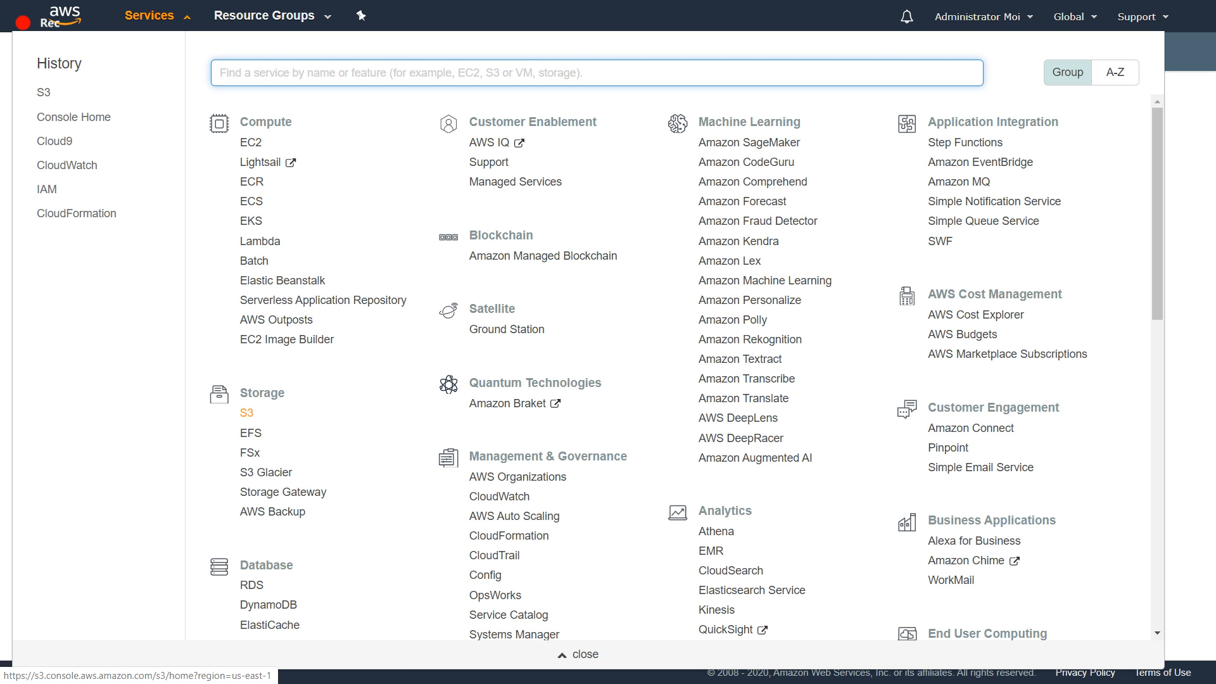
click(247, 413)
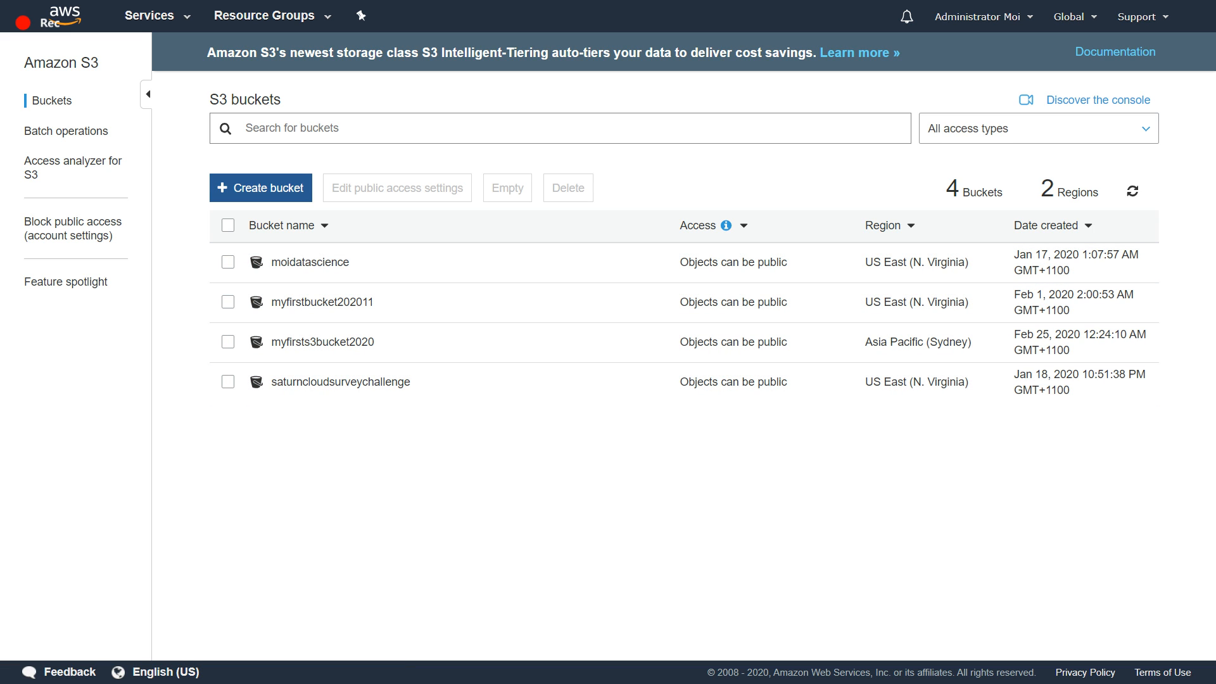
click(260, 187)
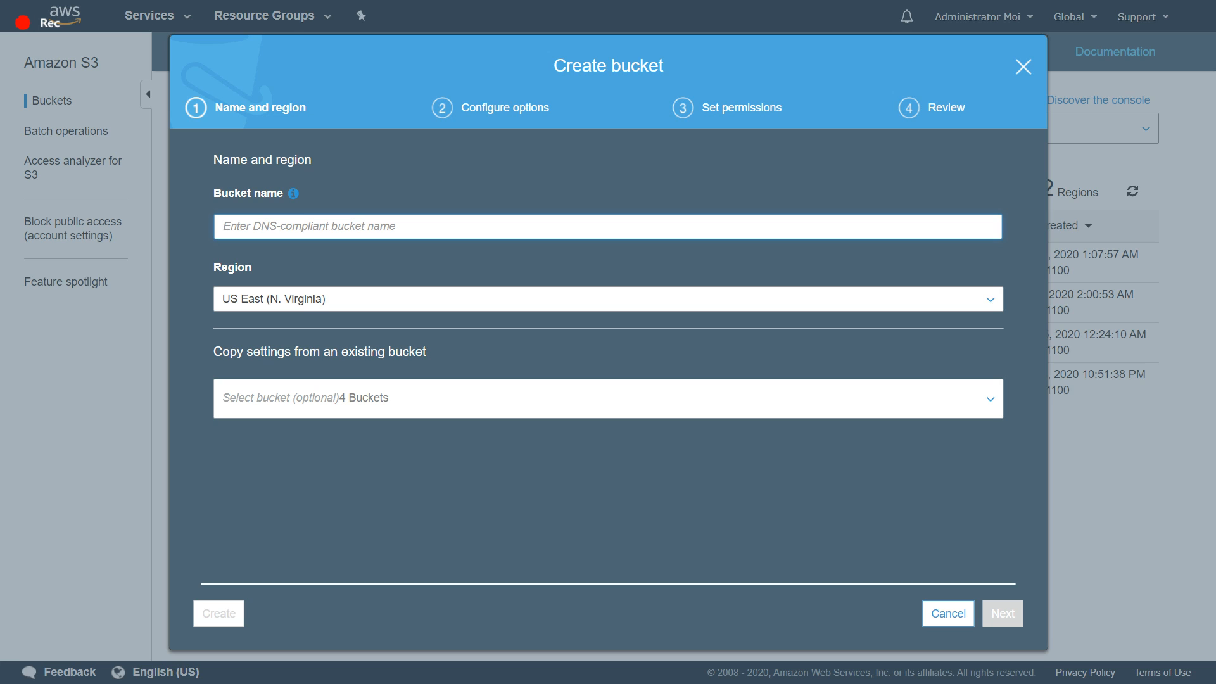
- Try to name the new bucket test, and test2020 as a second attempt
text(test)
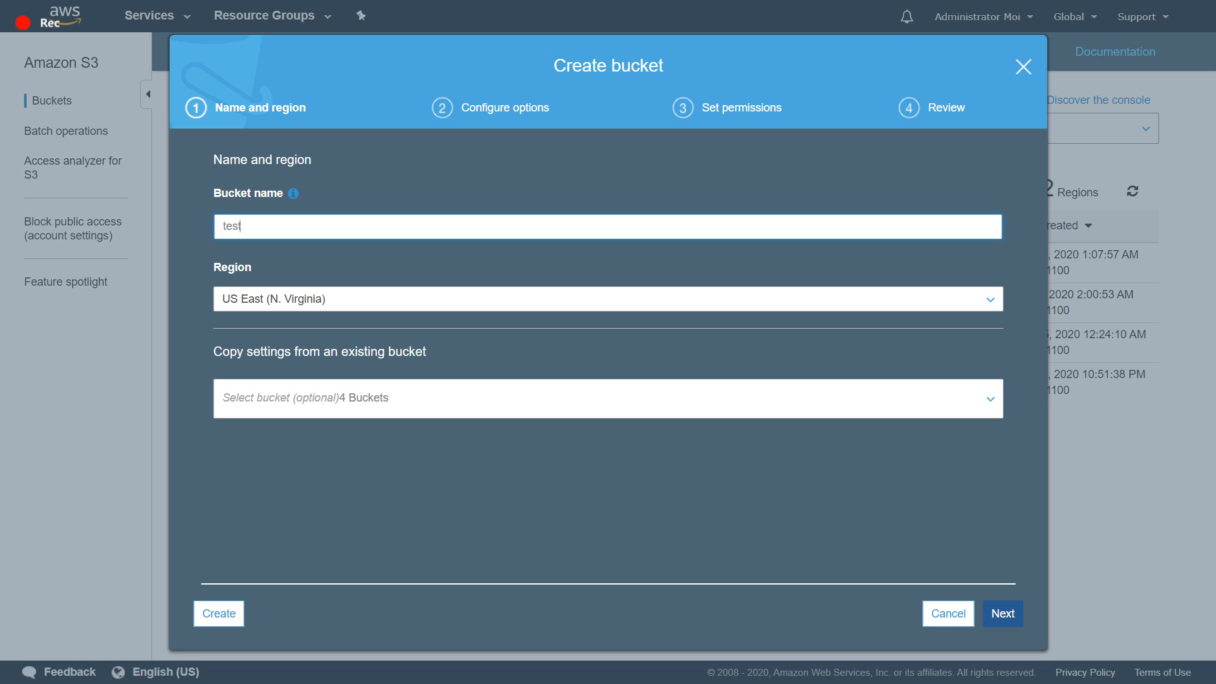
click(1002, 613)
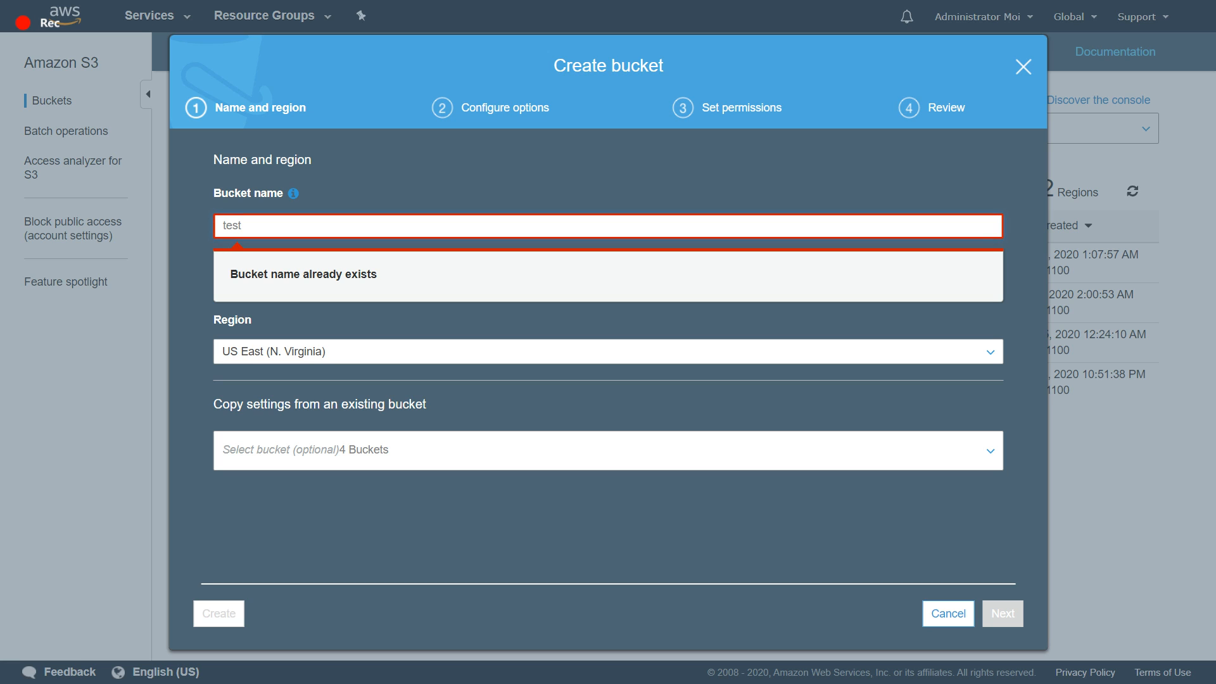
text(2020)
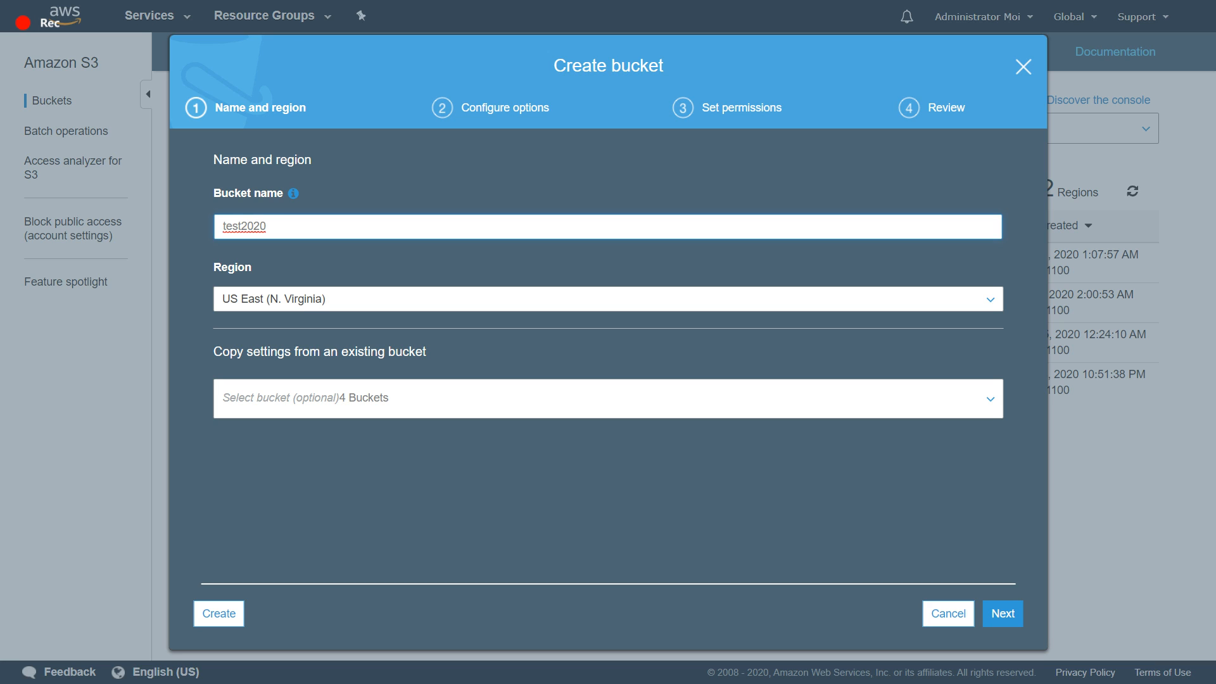
key(Return)
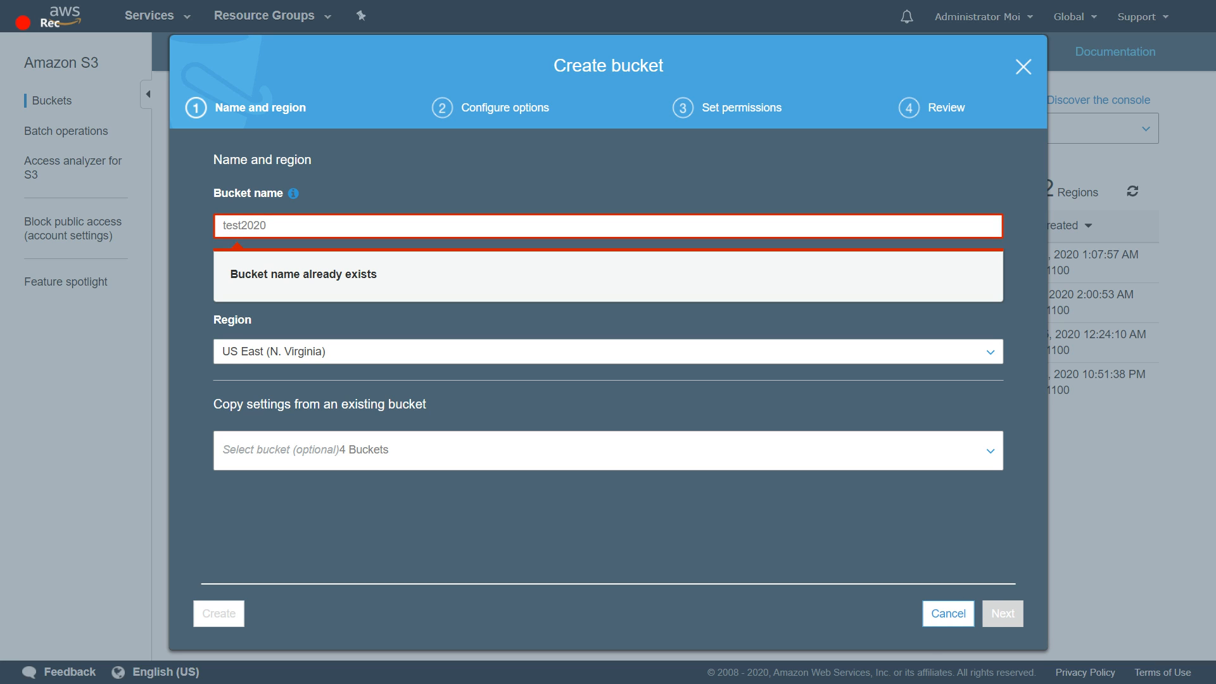
- Replace the bucket name with youtube_testing_bucket
key(ctrl+a)
text(youtu)
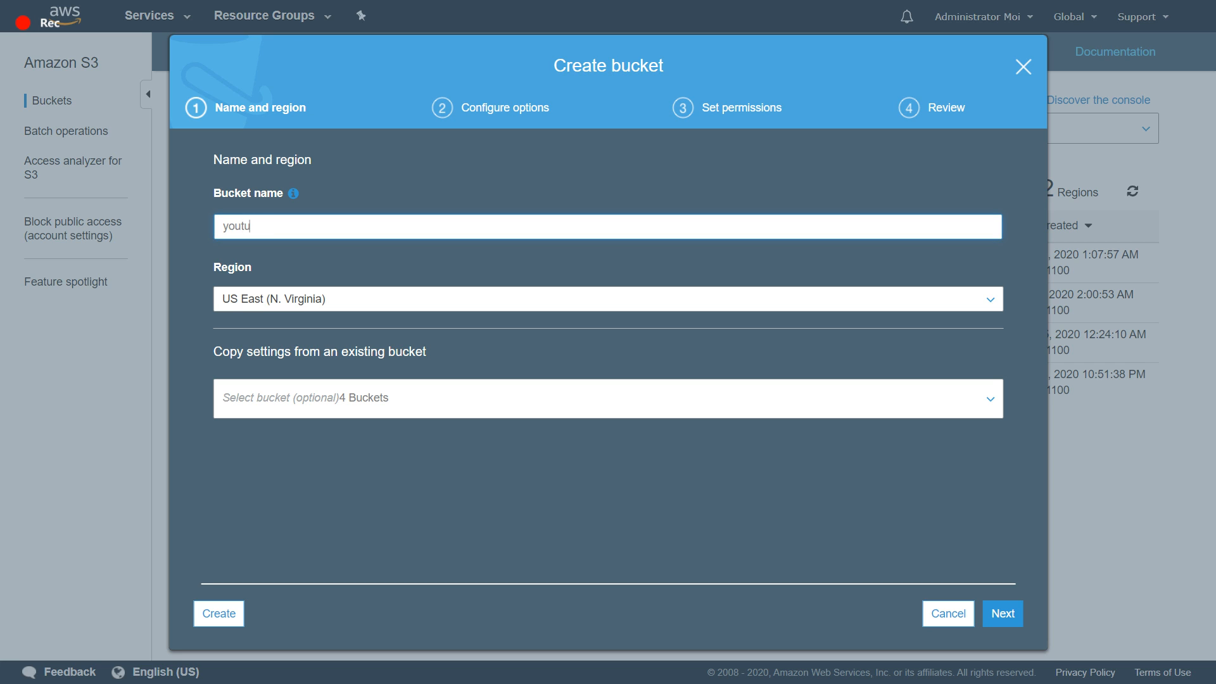
text(be_test)
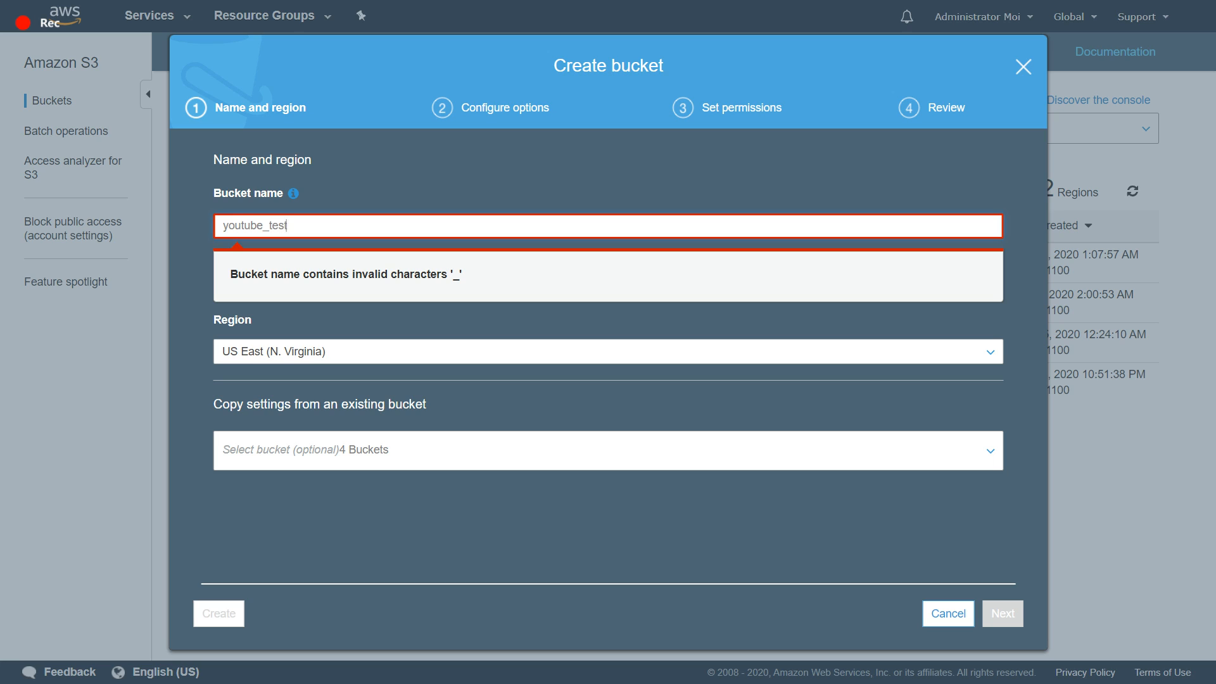
text(ing_bucket)
- Review the available regions and choose US East (N. Virginia) for the bucket
click(608, 356)
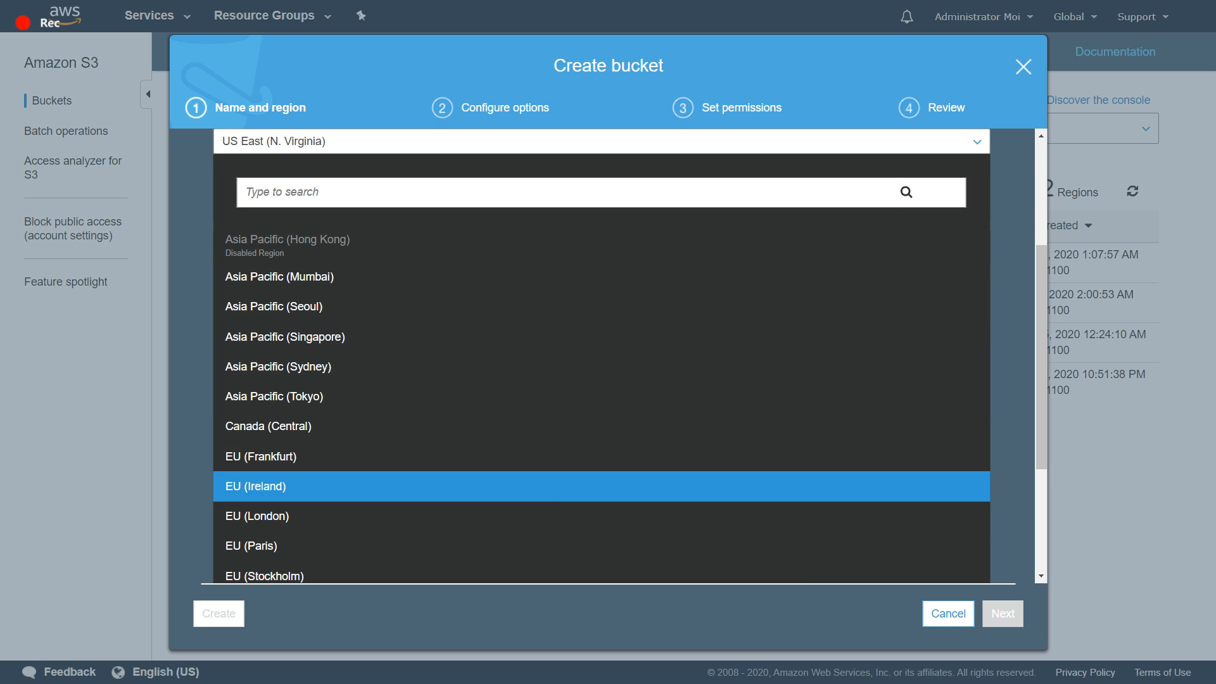
scroll(602, 355, down, 4)
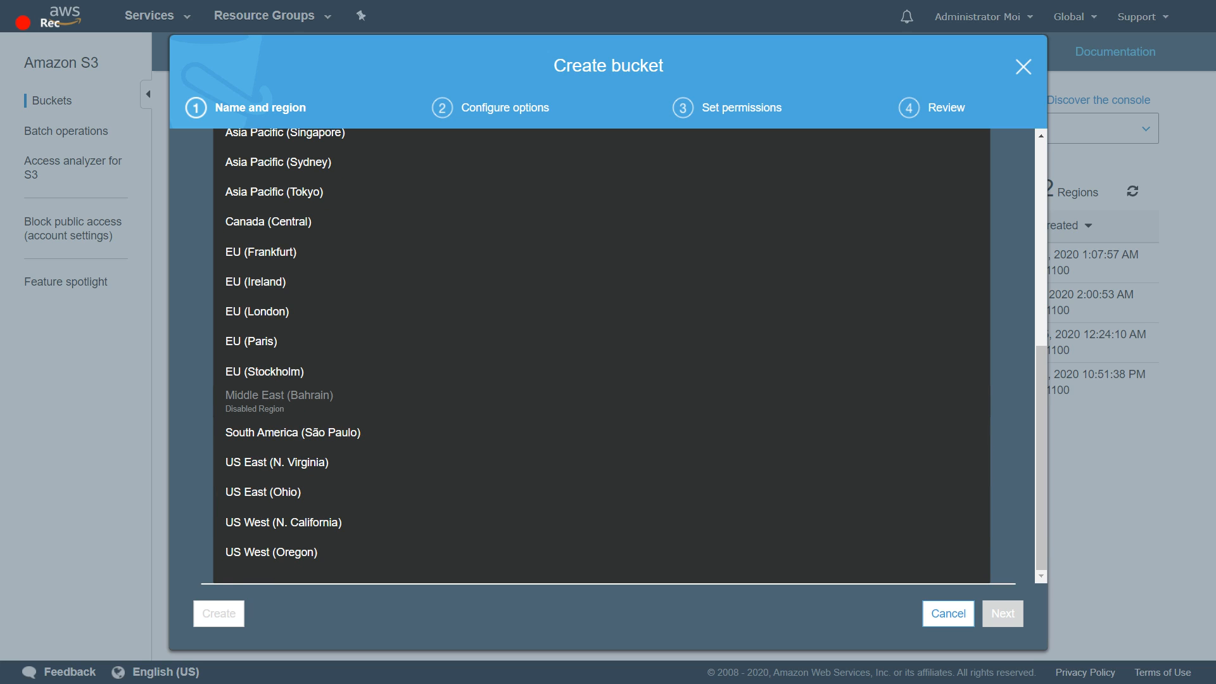
click(276, 463)
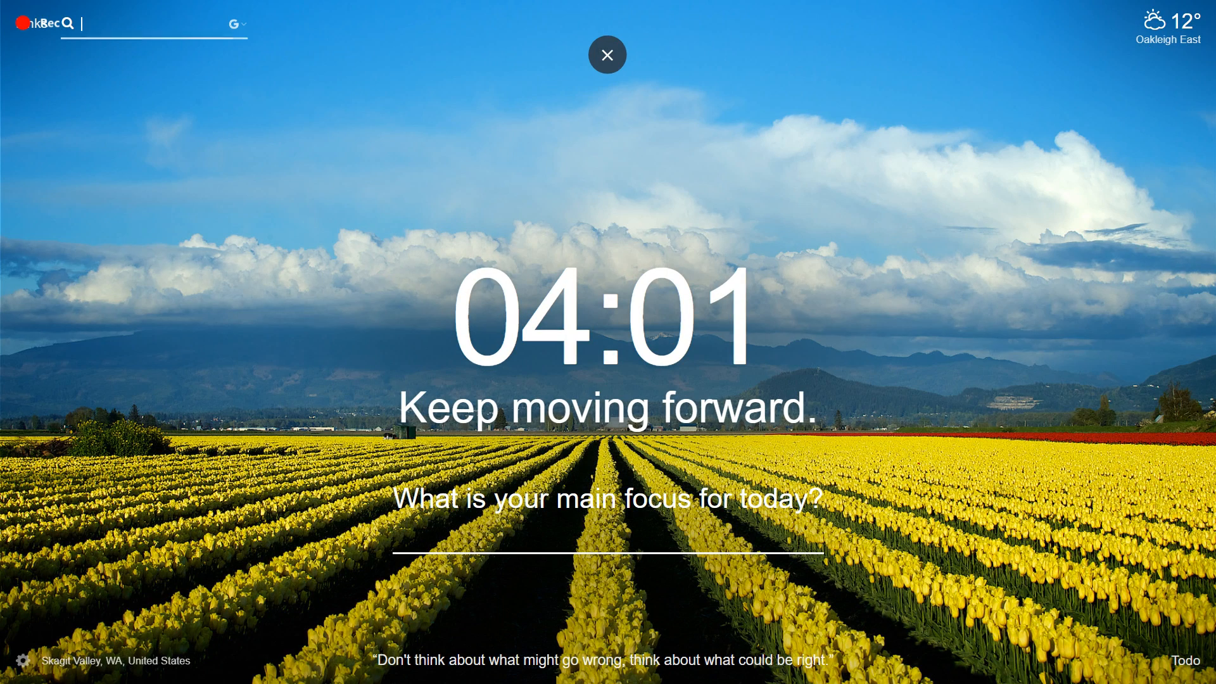
- Search the web for "calcuator s3" in a new browser tab and open the Amazon Web Services Simple Monthly Calculator
text(calcuator s3)
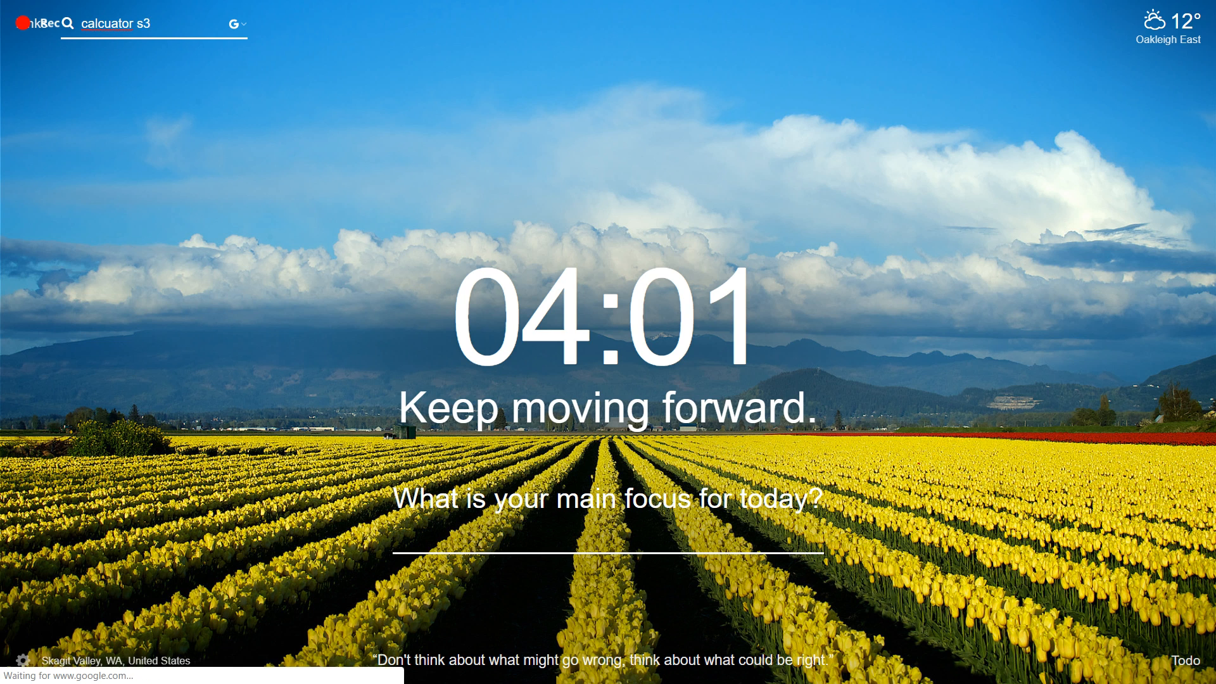
key(Return)
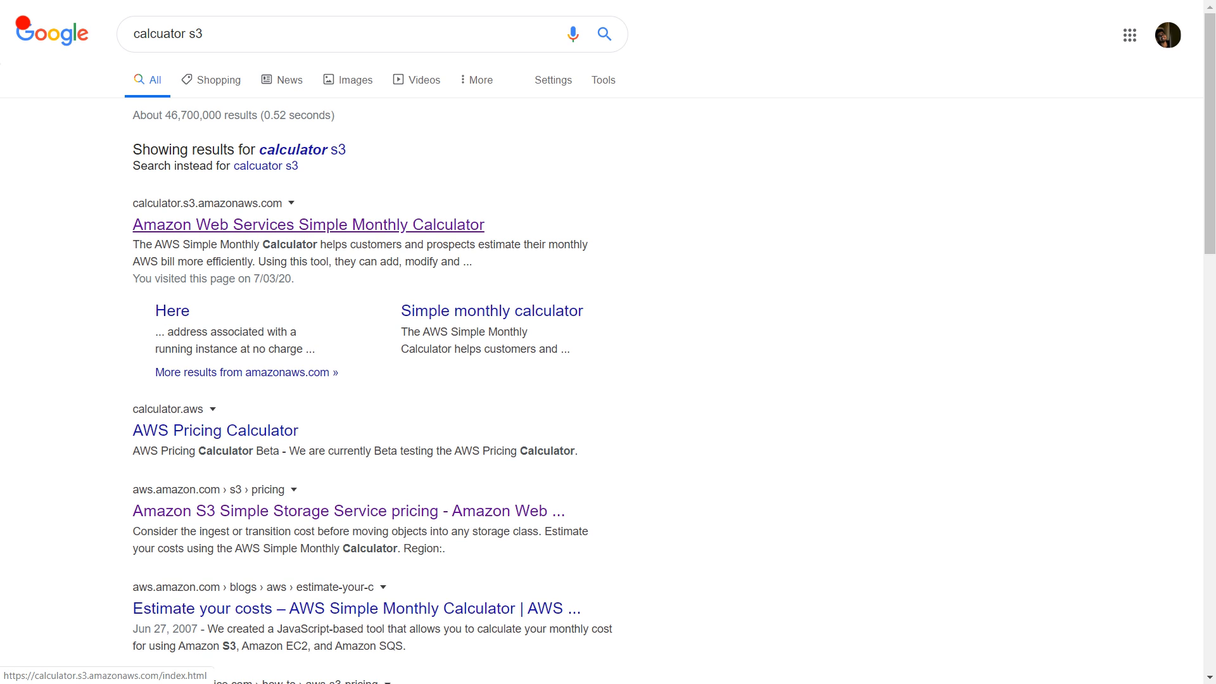
click(309, 225)
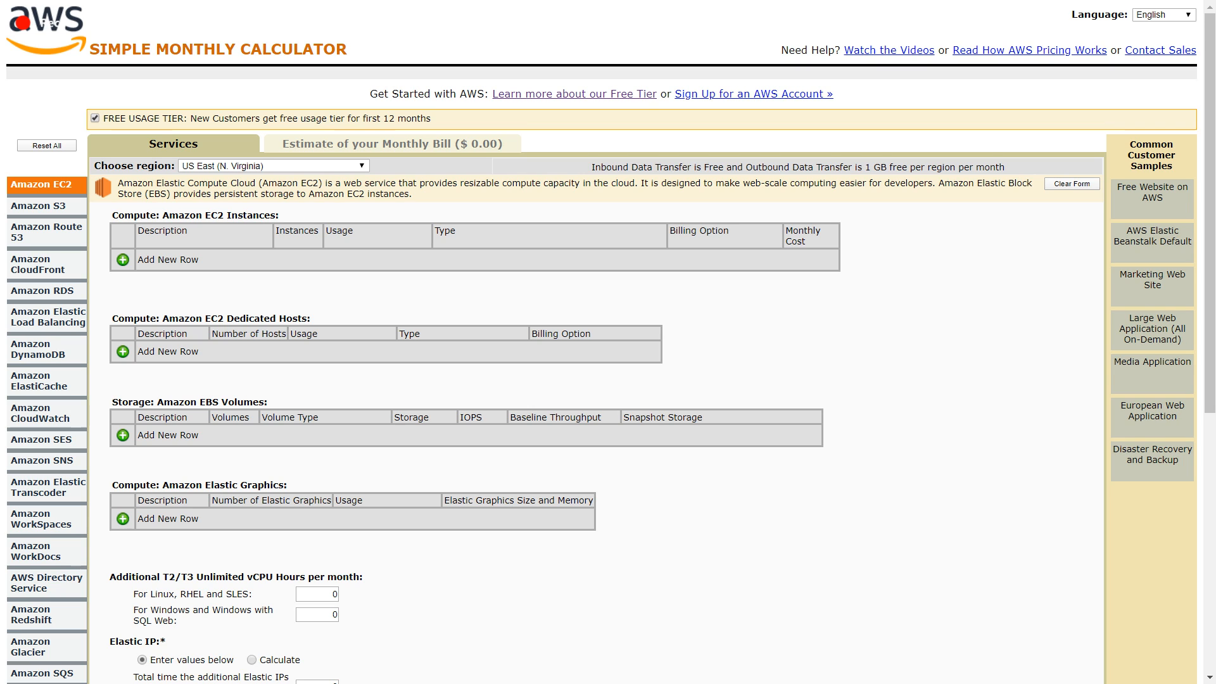
- Add an EC2 instance row for US East (N. Virginia) with usage of 1 Hours/Day
click(122, 260)
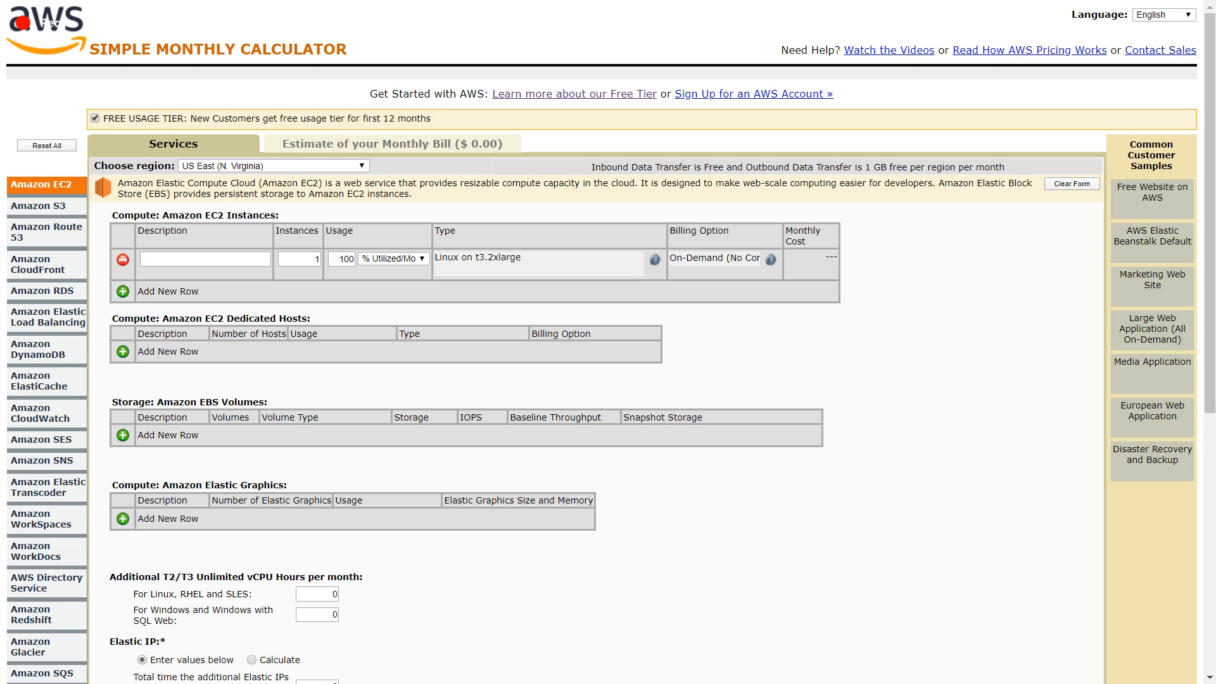
click(394, 258)
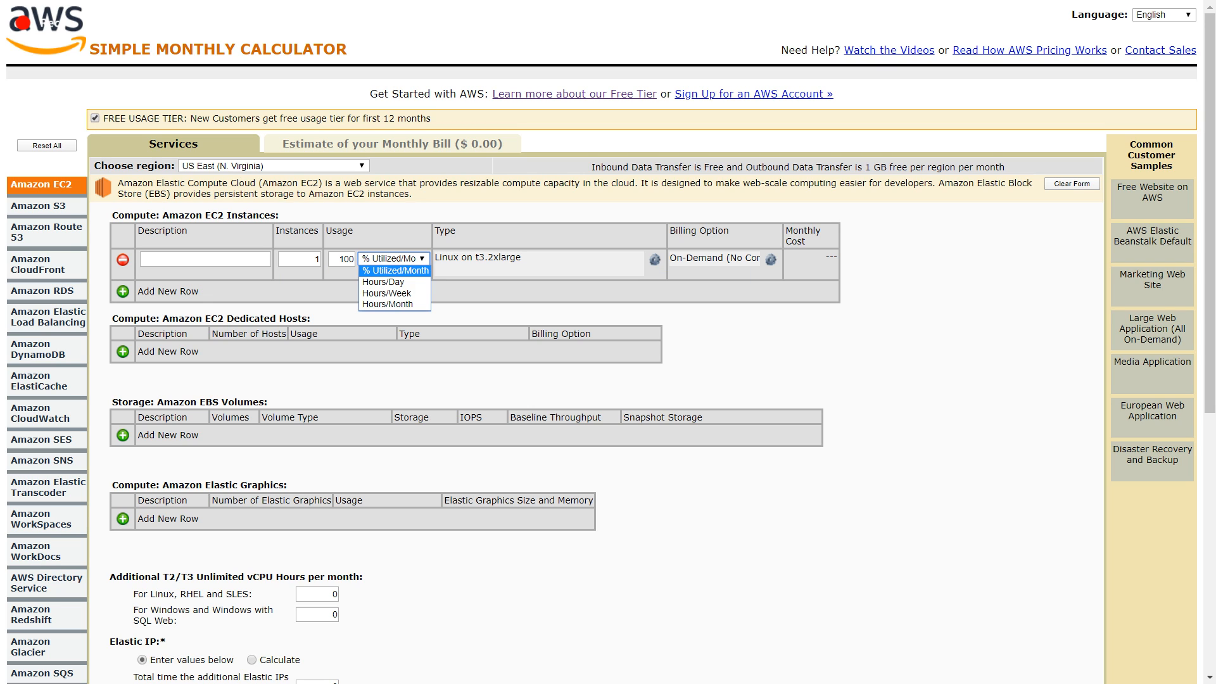
click(384, 282)
double_click(346, 259)
text(1)
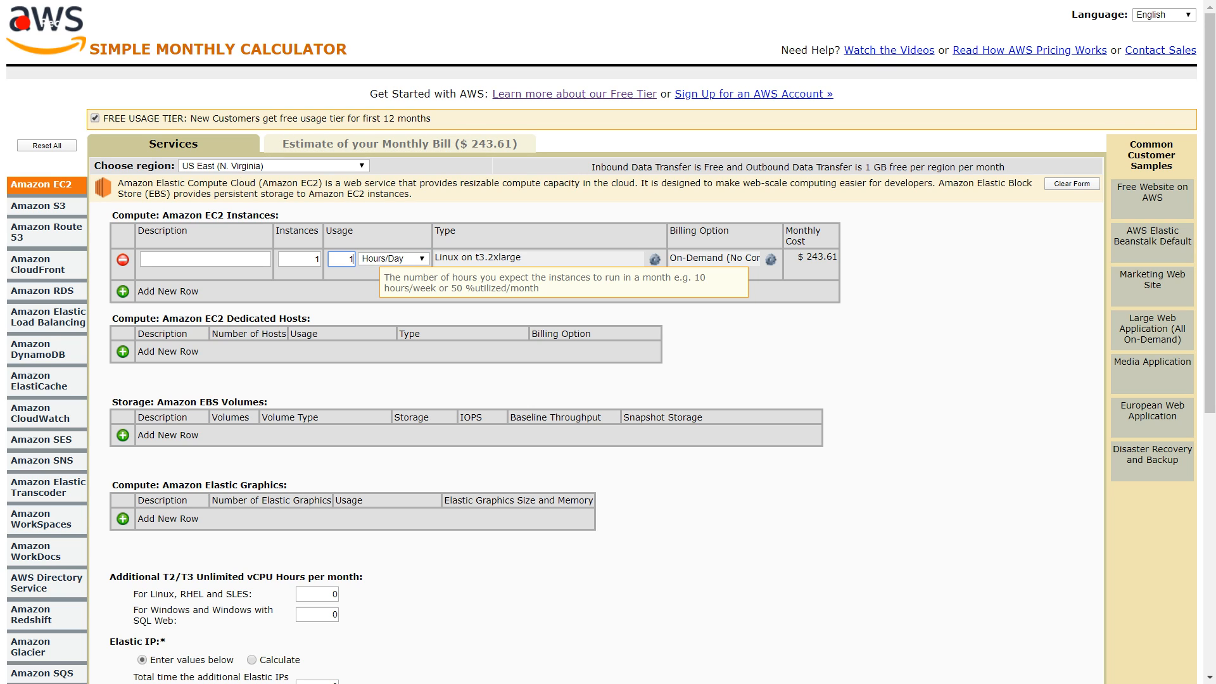
click(374, 273)
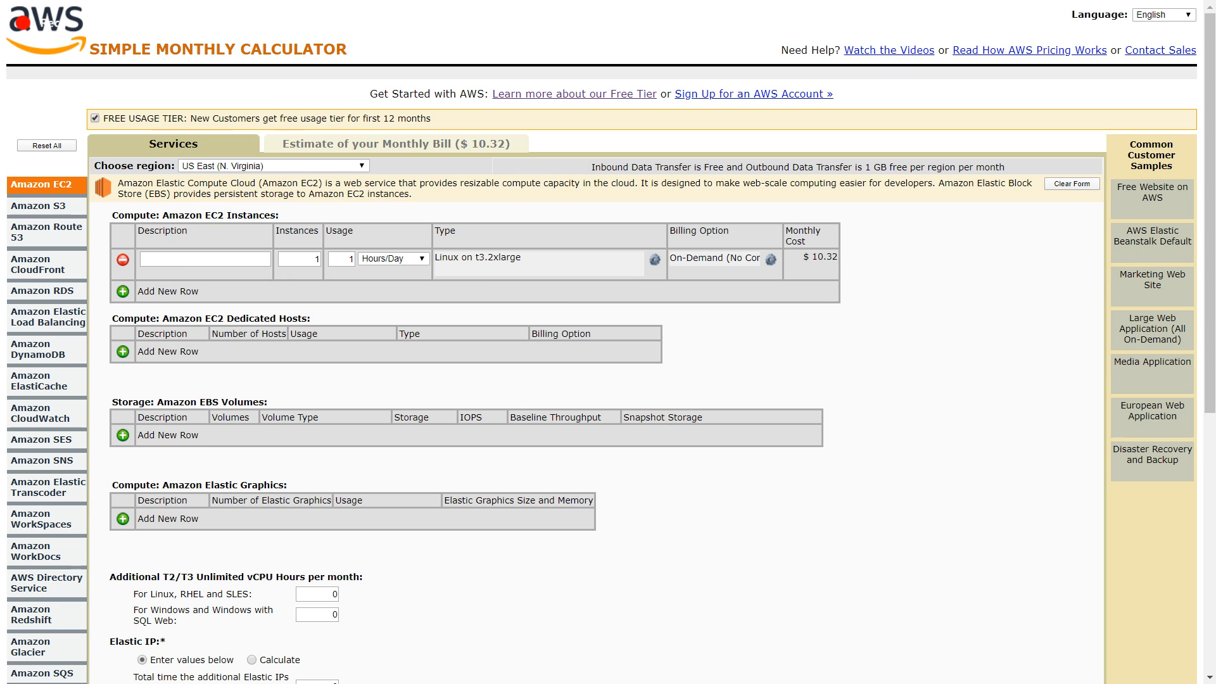
- Change the calculator region to Asia Pacific (Sydney) and add an EC2 instance row with usage of 1 Hours/Day
click(274, 166)
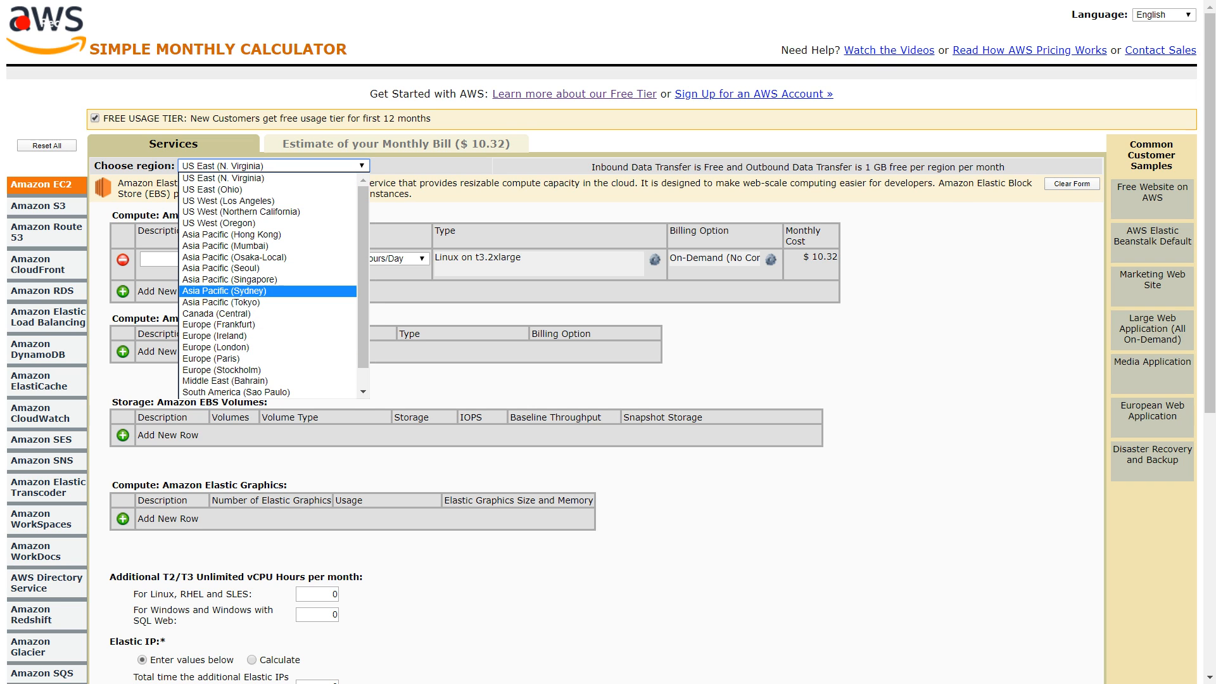
click(224, 291)
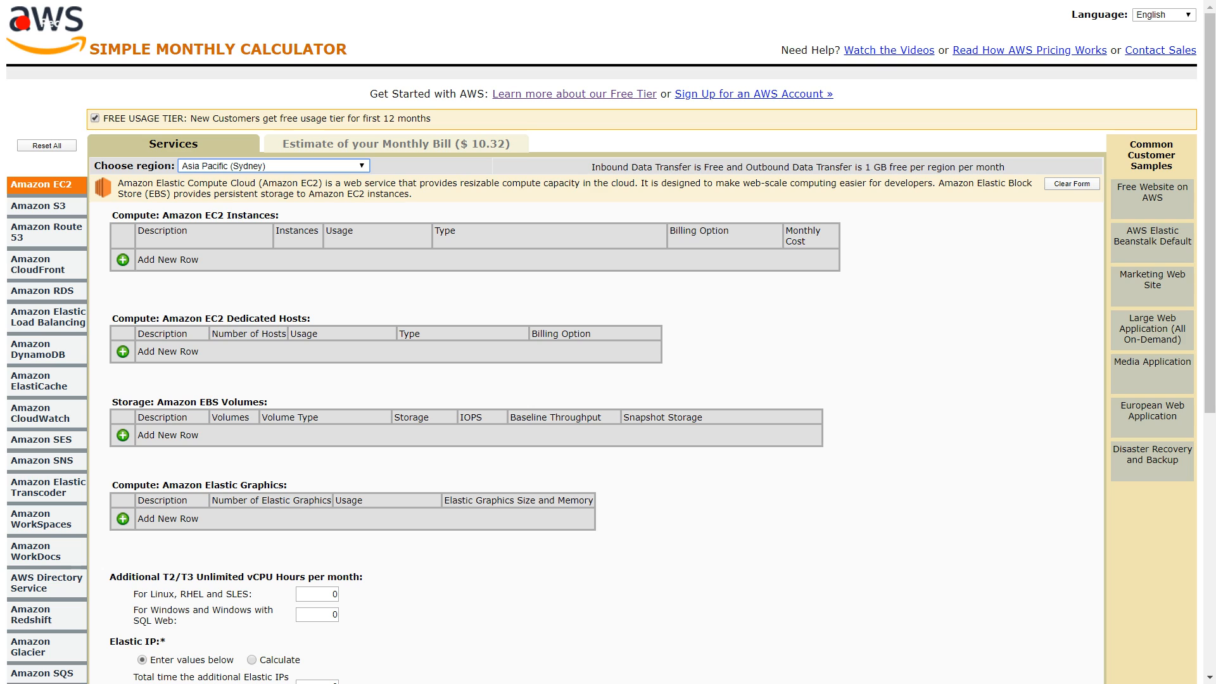
click(123, 259)
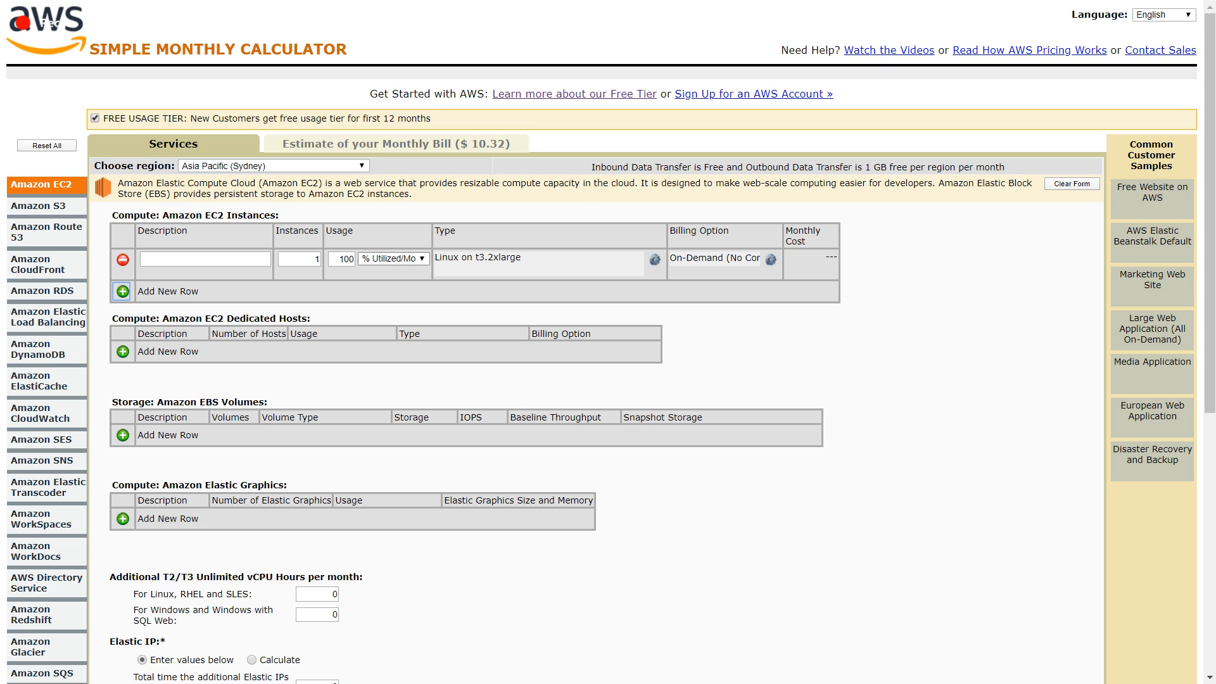
click(394, 258)
click(384, 282)
double_click(348, 259)
text(1)
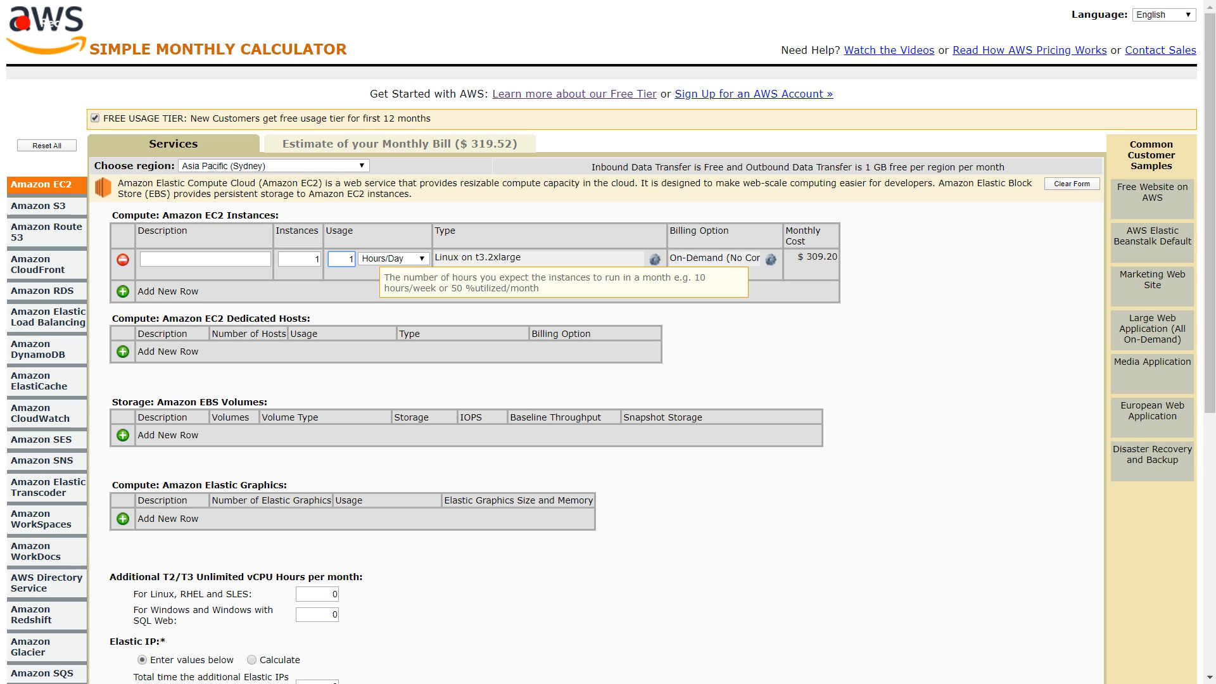
click(482, 380)
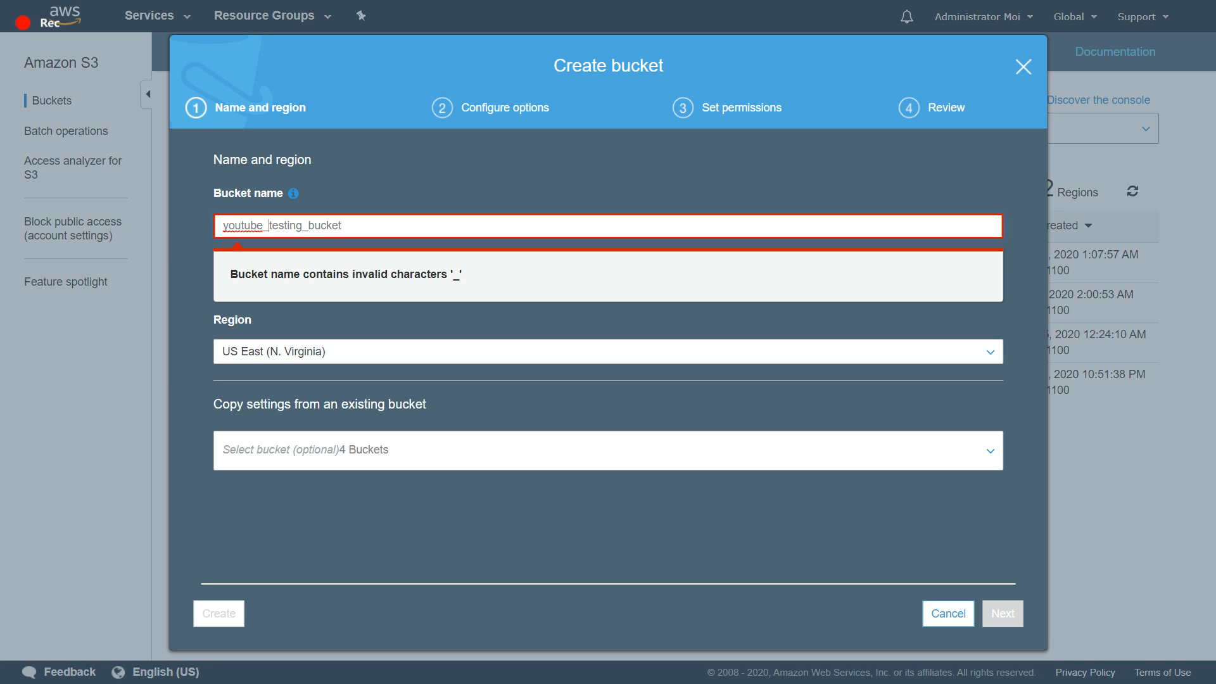
- Return to the S3 bucket creation and remove the underscores from the name to make it youtubetestingbucket
key(BackSpace)
key(BackSpace)
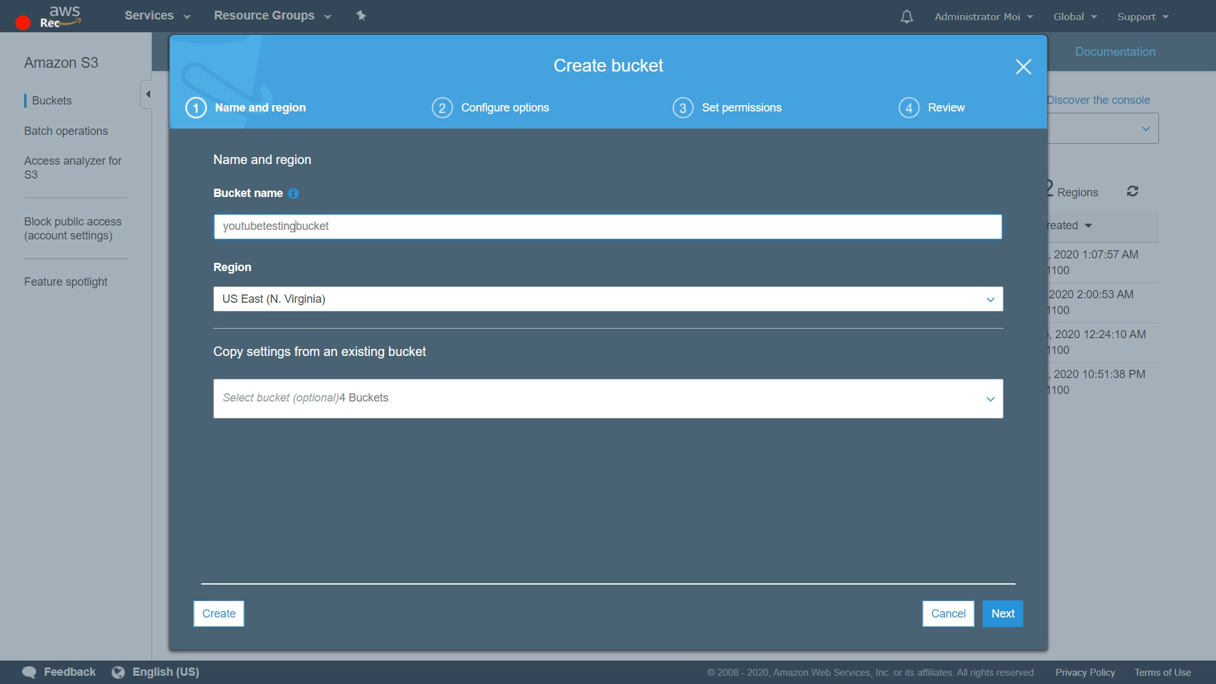
click(294, 193)
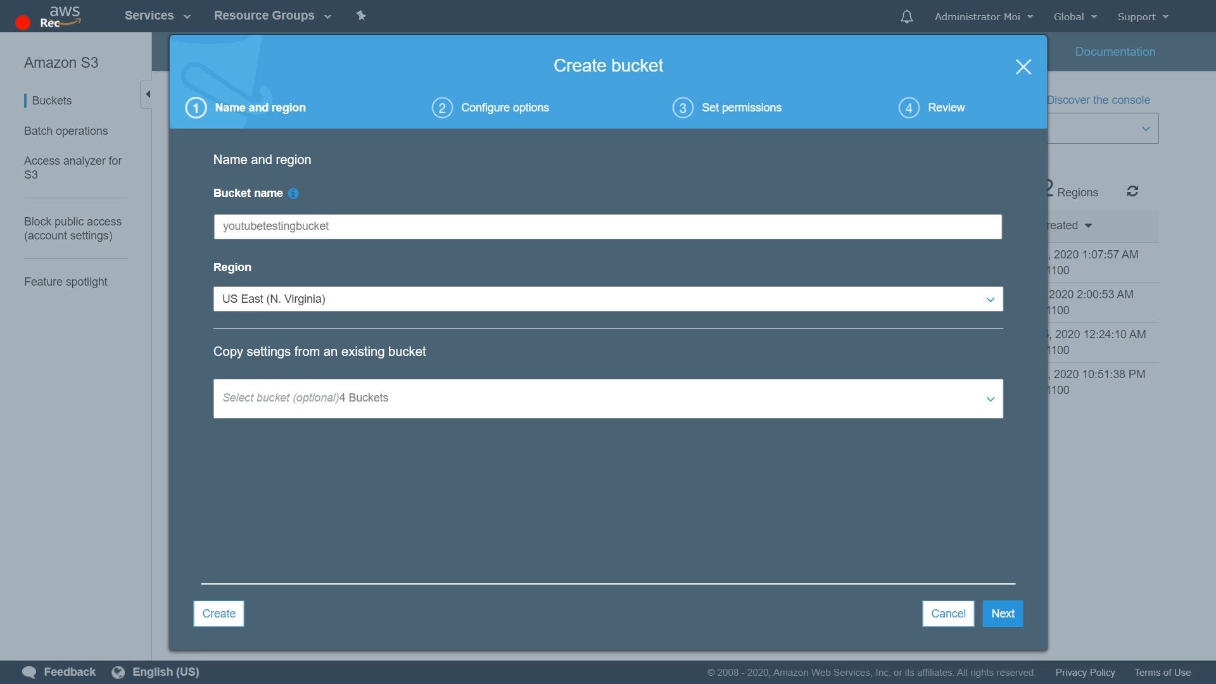
- Look through the existing buckets whose settings can be copied, select none, and proceed to the Configure options stage
click(608, 300)
click(192, 306)
click(608, 399)
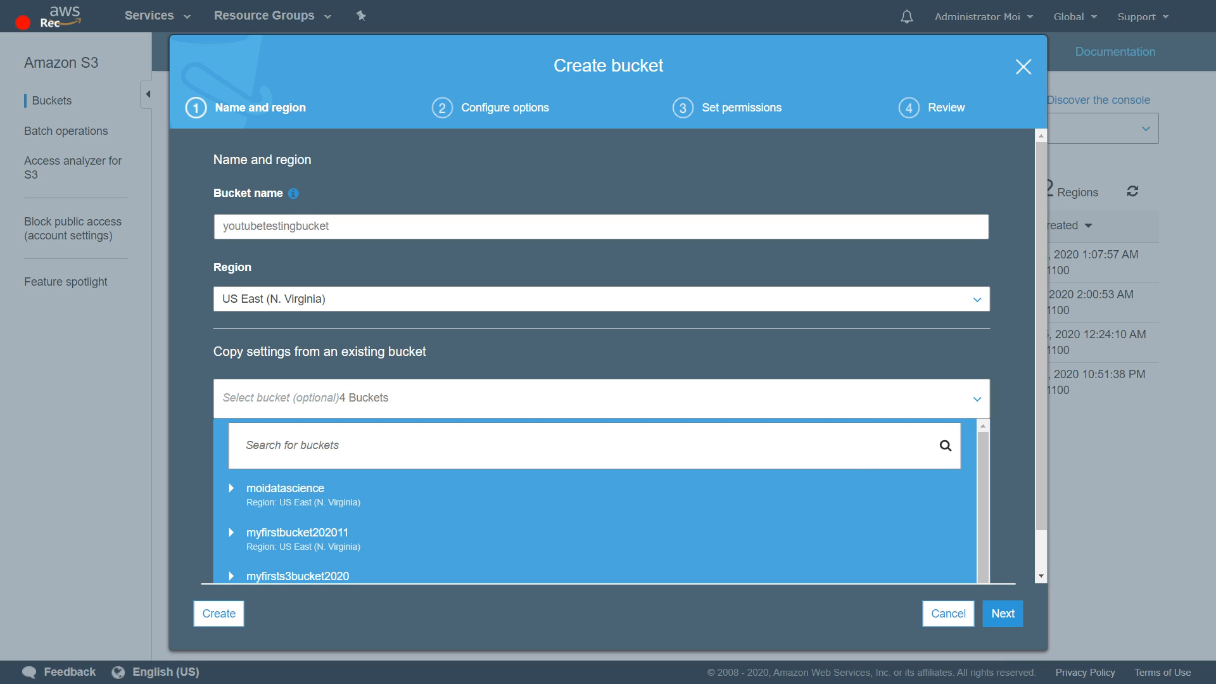
scroll(596, 535, down, 1)
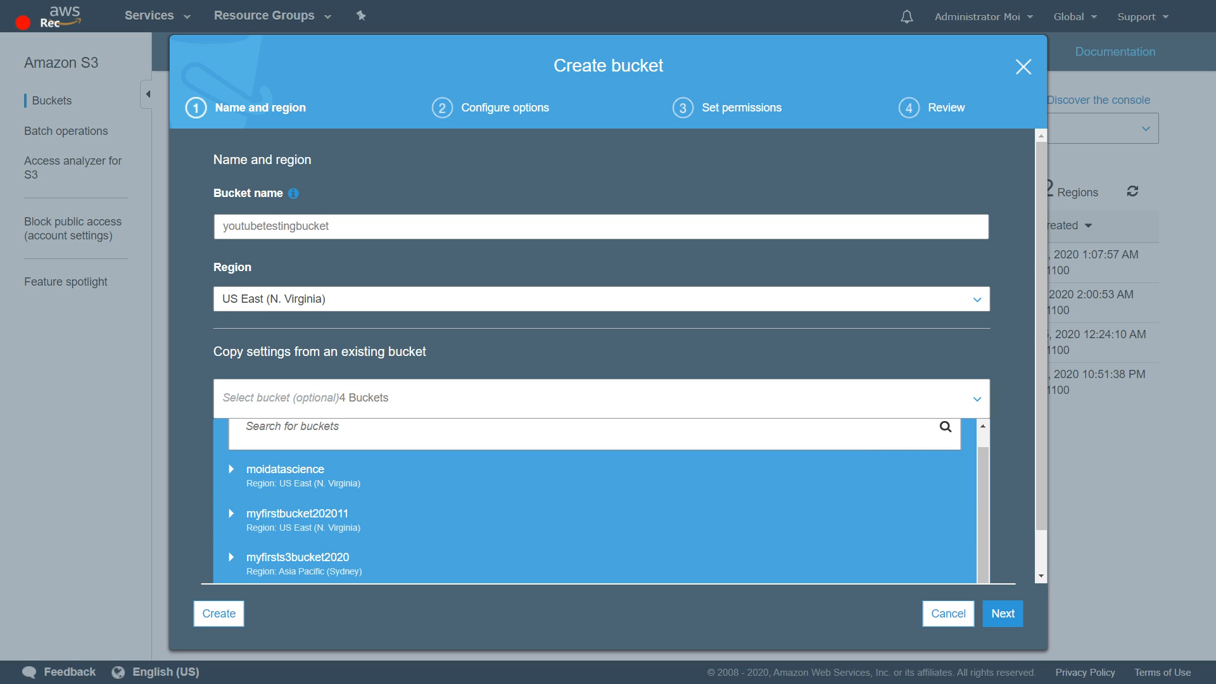
click(1003, 613)
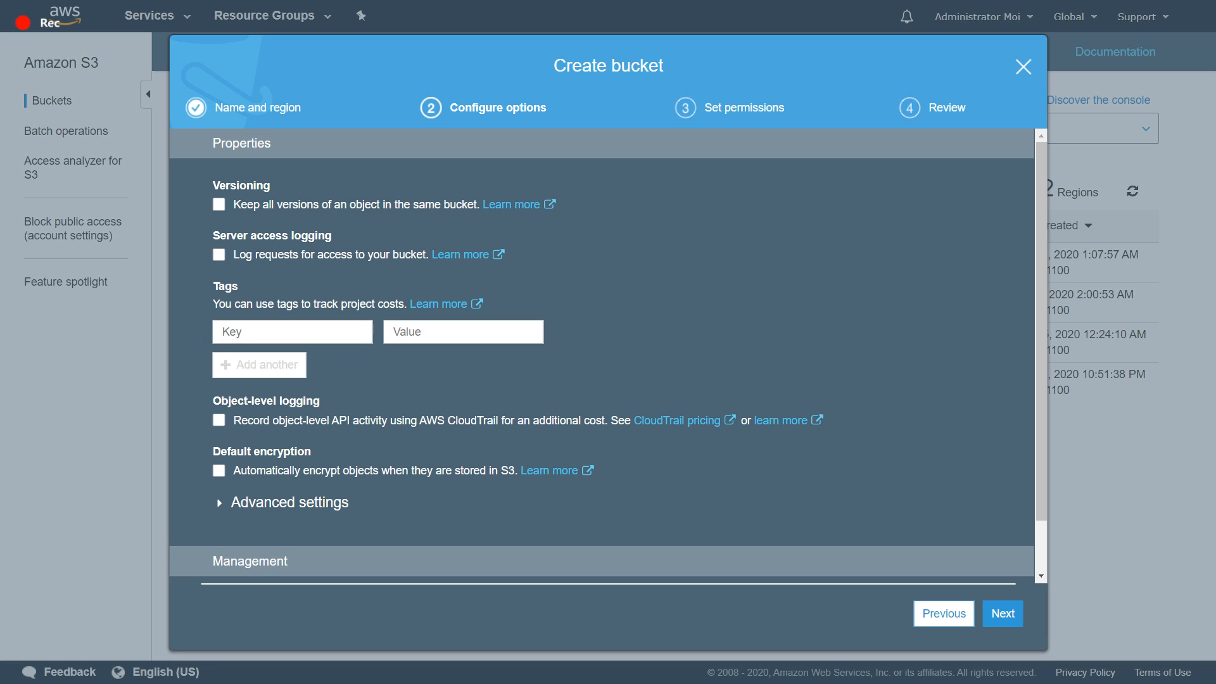
- Examine the bucket's property and management options, including object lock under Advanced settings
scroll(602, 352, down, 1)
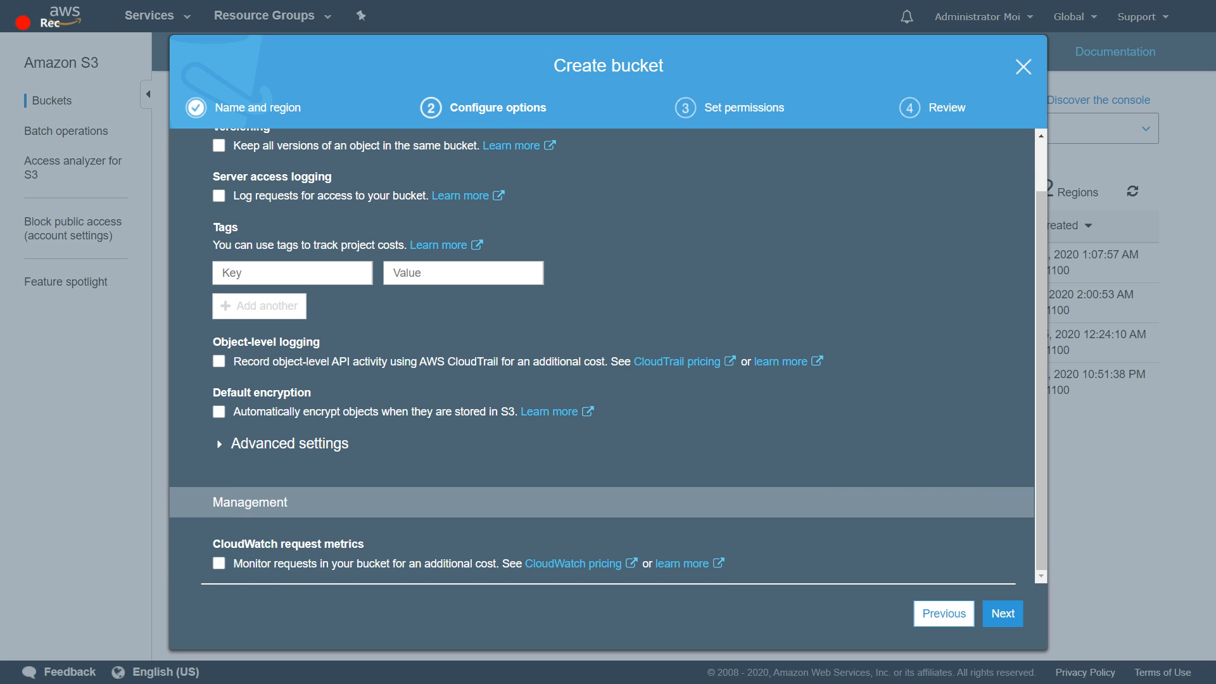
click(290, 444)
scroll(602, 355, down, 1)
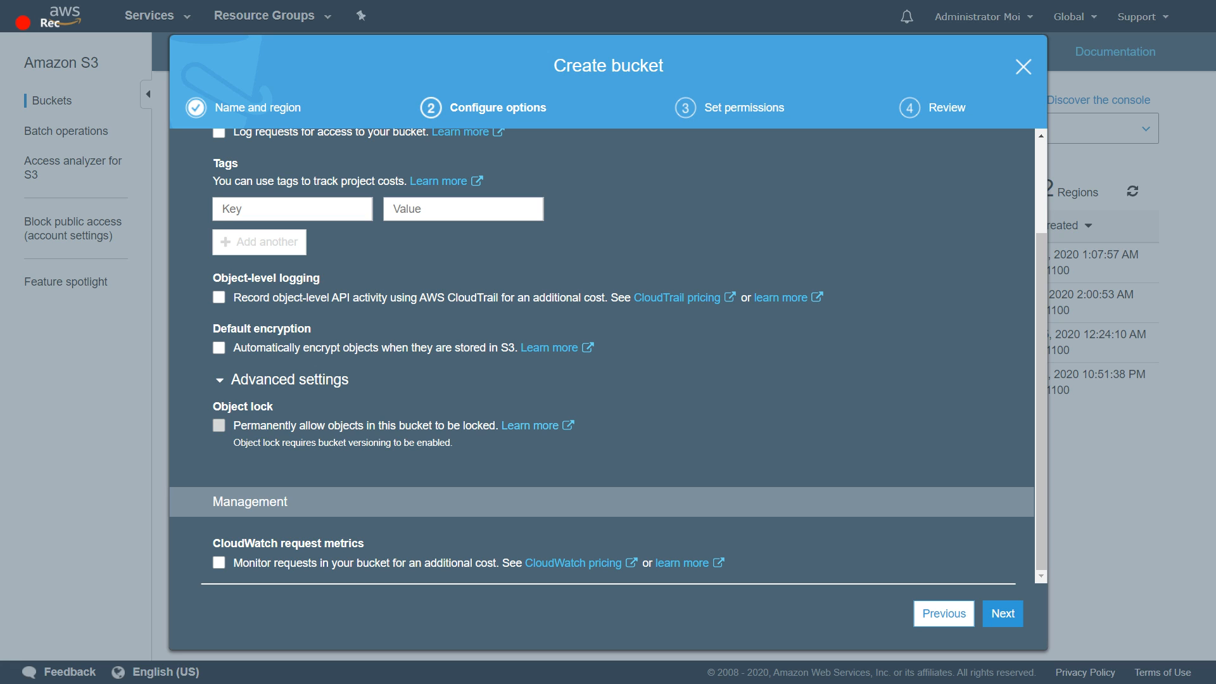
scroll(601, 352, up, 2)
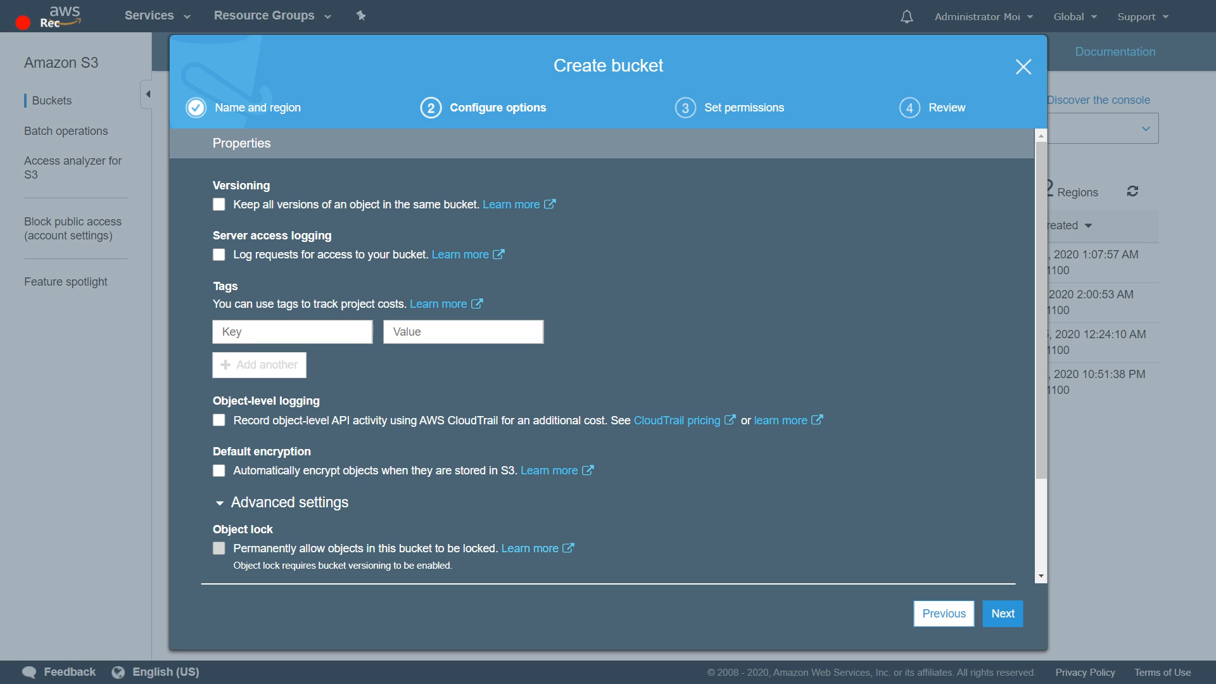
scroll(601, 355, down, 3)
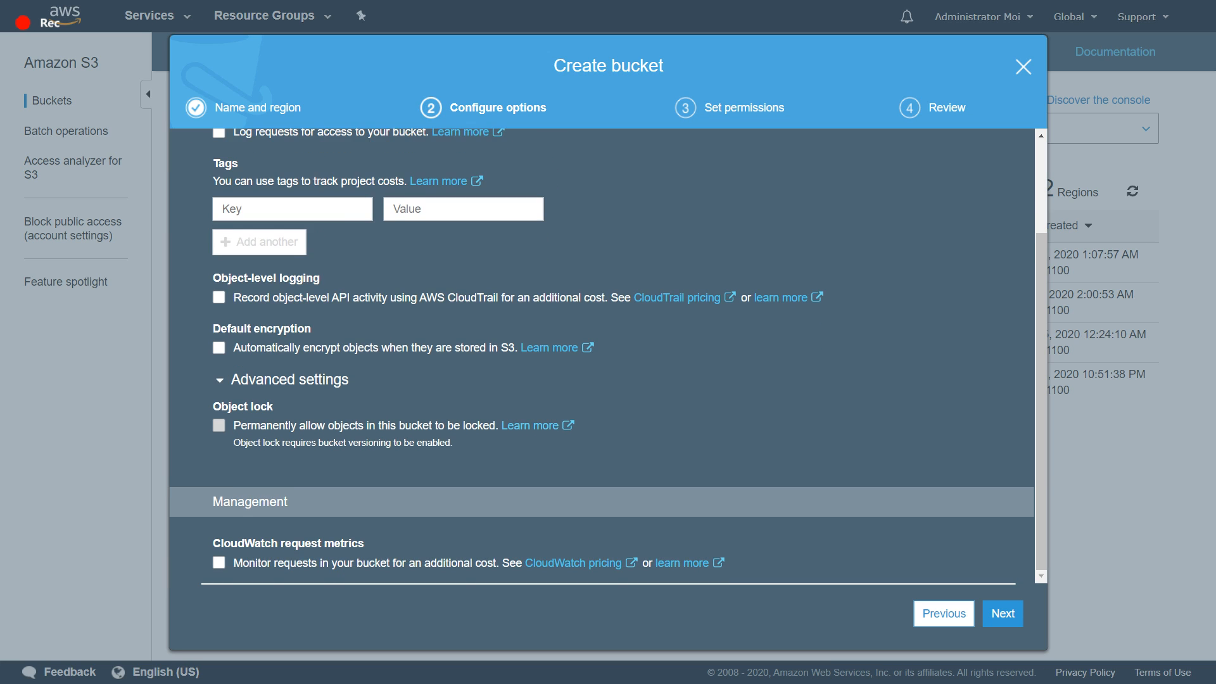
scroll(601, 355, up, 3)
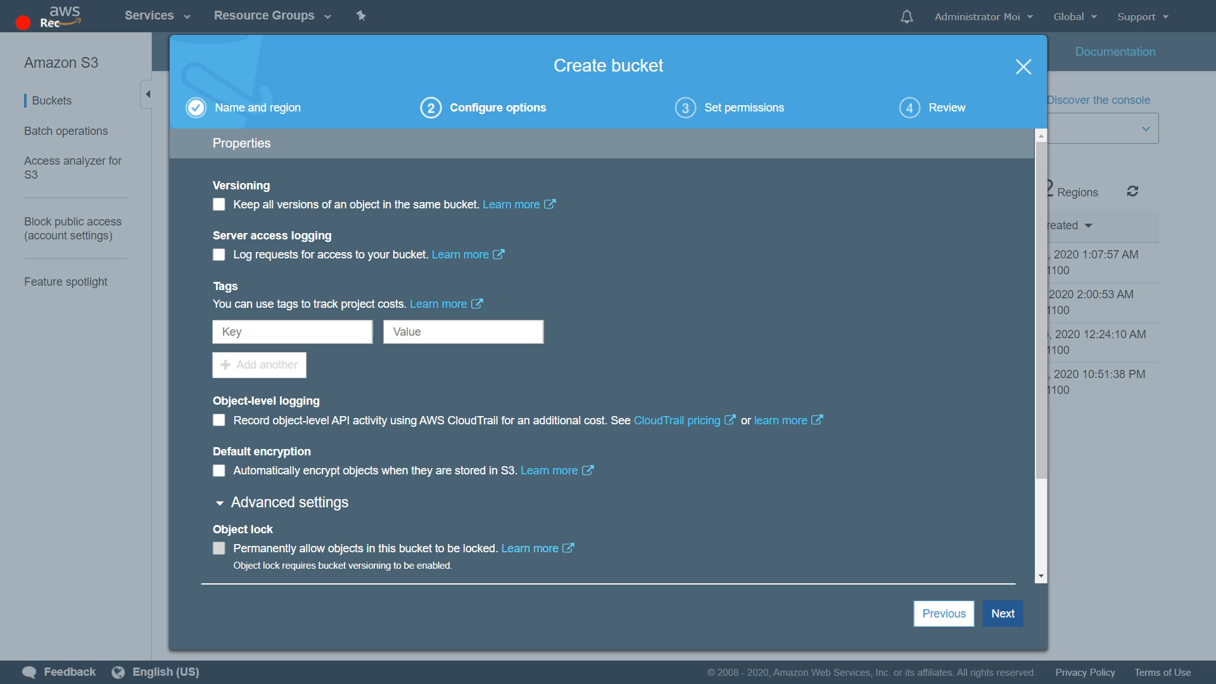
- Proceed to the Set permissions stage and examine the block public access settings and the S3 Log Delivery group access choices
click(1003, 613)
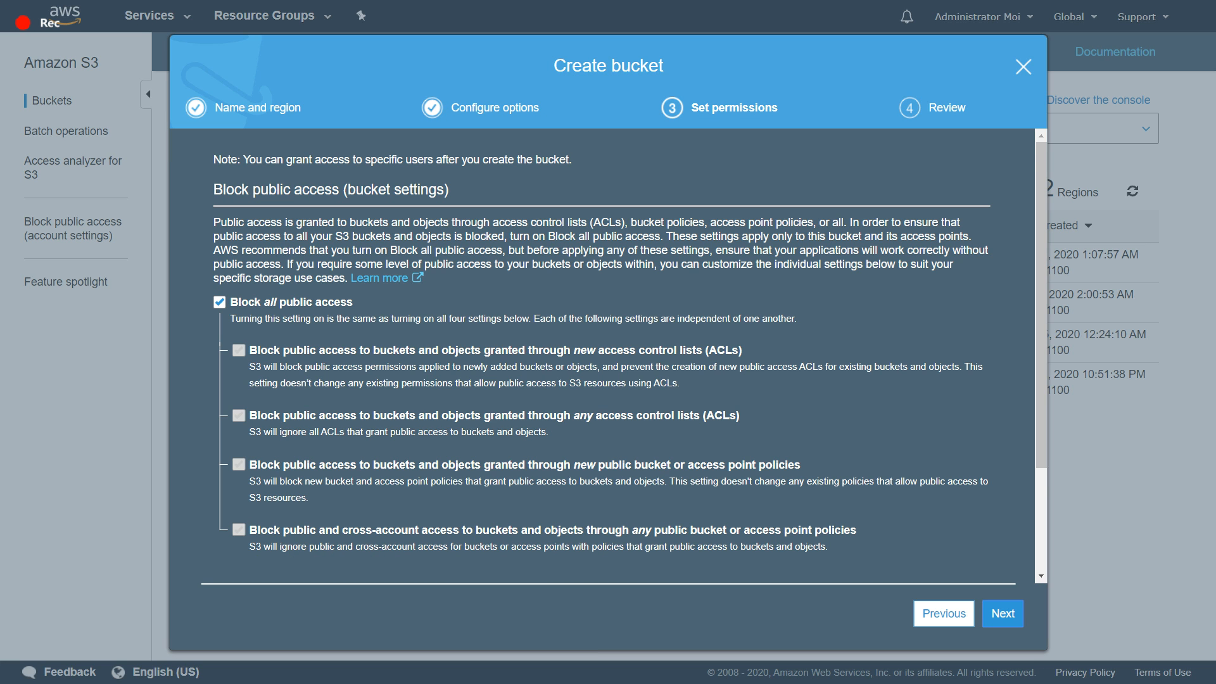
scroll(602, 355, down, 1)
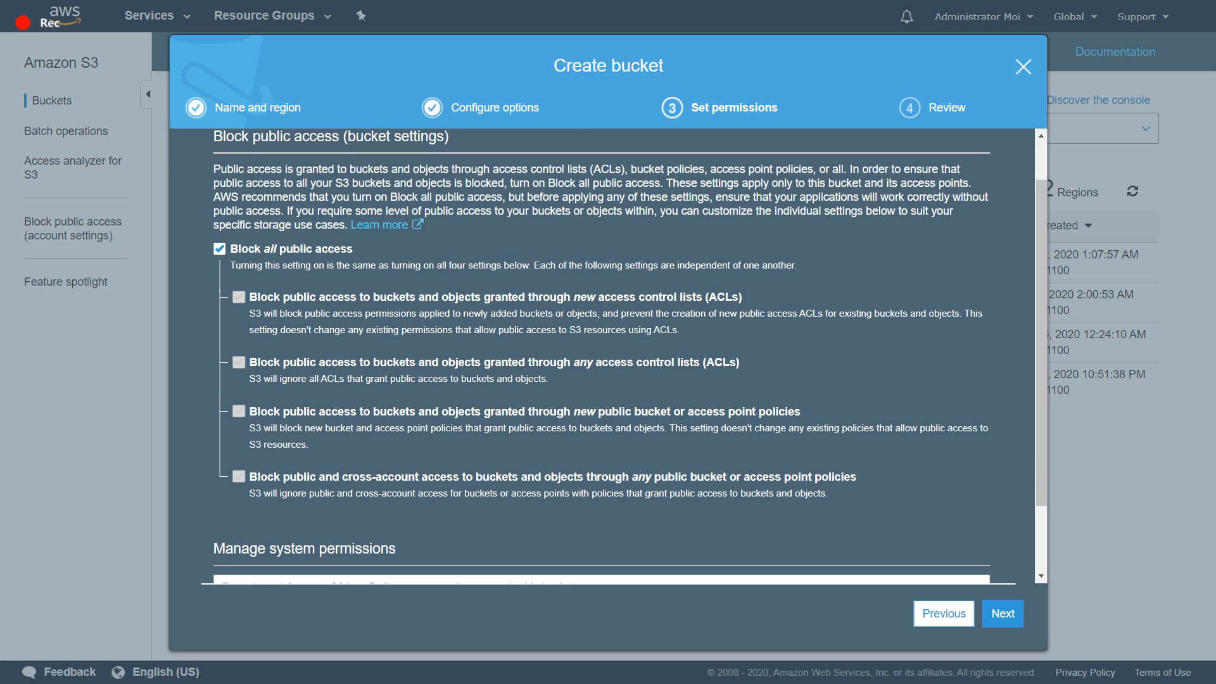
scroll(630, 356, up, 1)
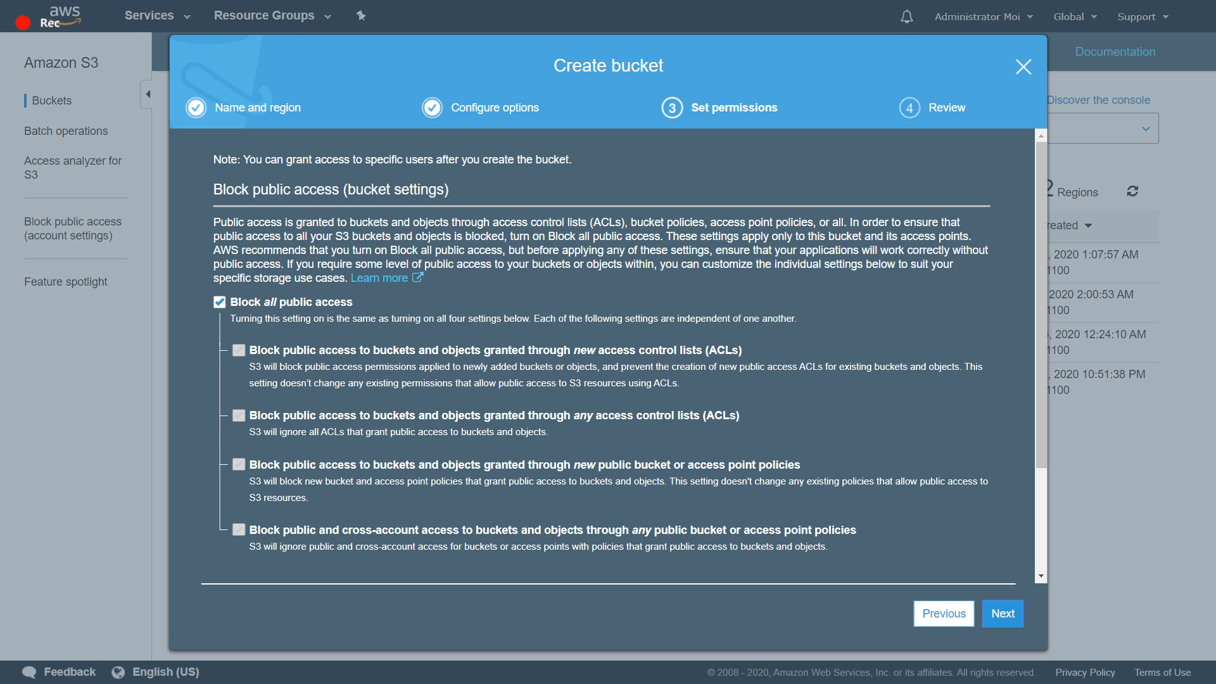
scroll(624, 354, down, 3)
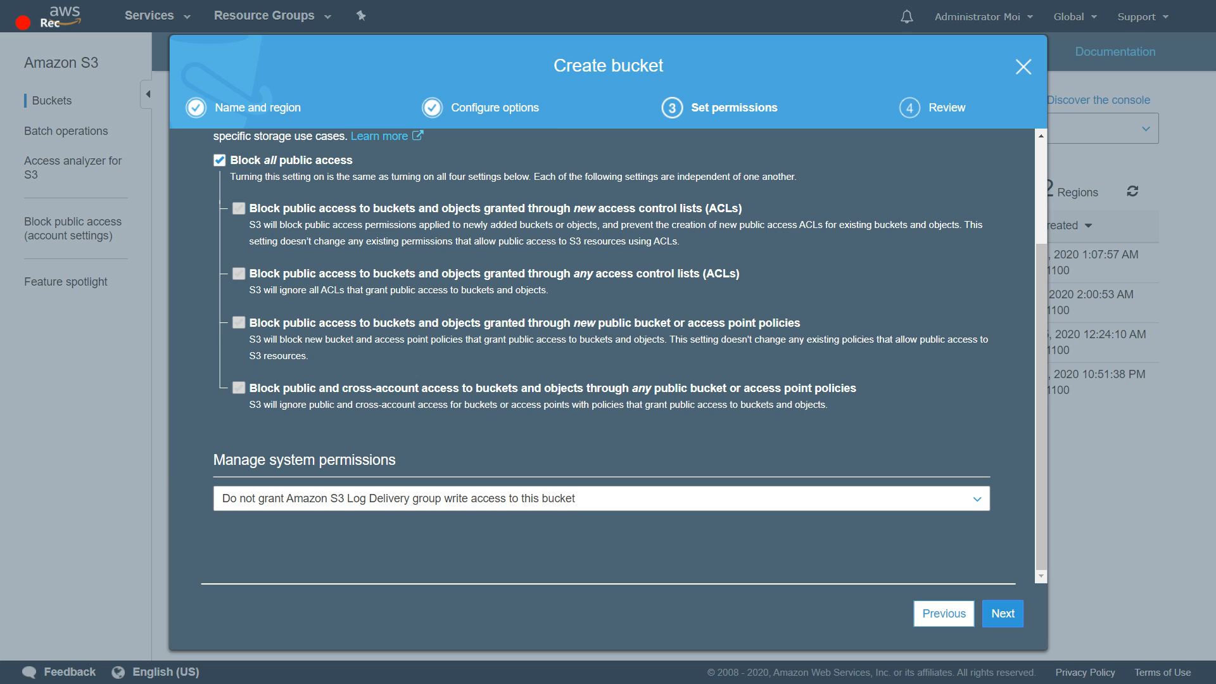
scroll(624, 355, up, 3)
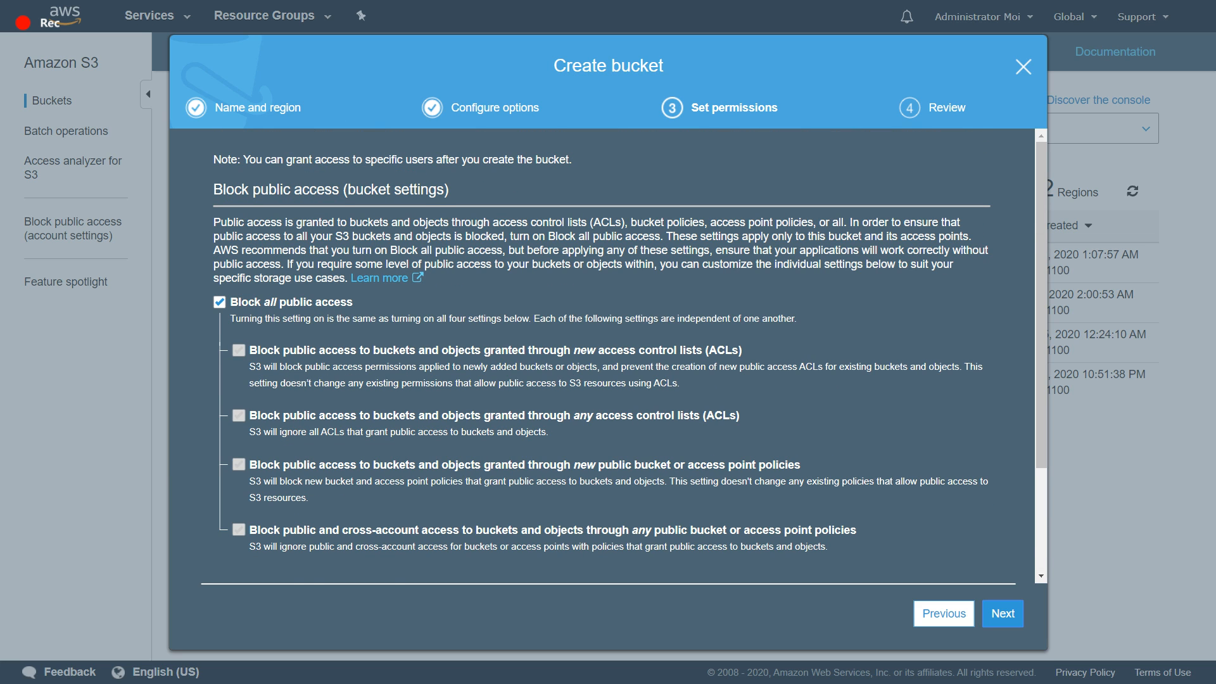
scroll(623, 354, down, 3)
scroll(624, 355, up, 3)
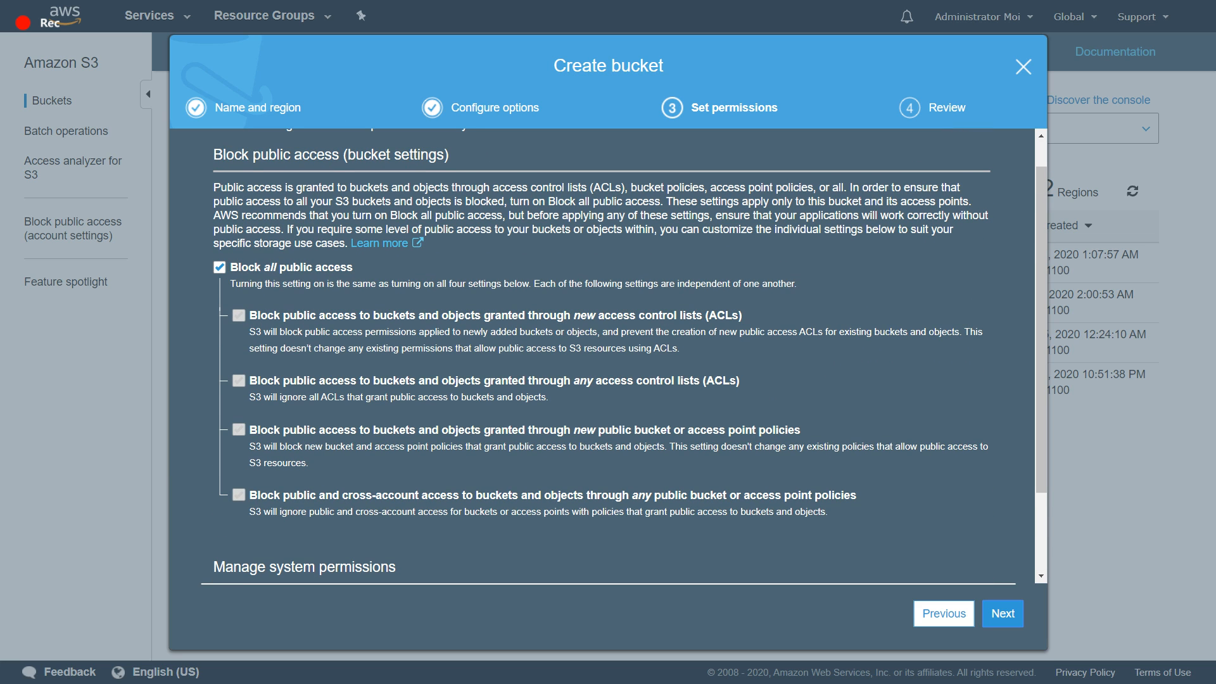
scroll(623, 355, down, 3)
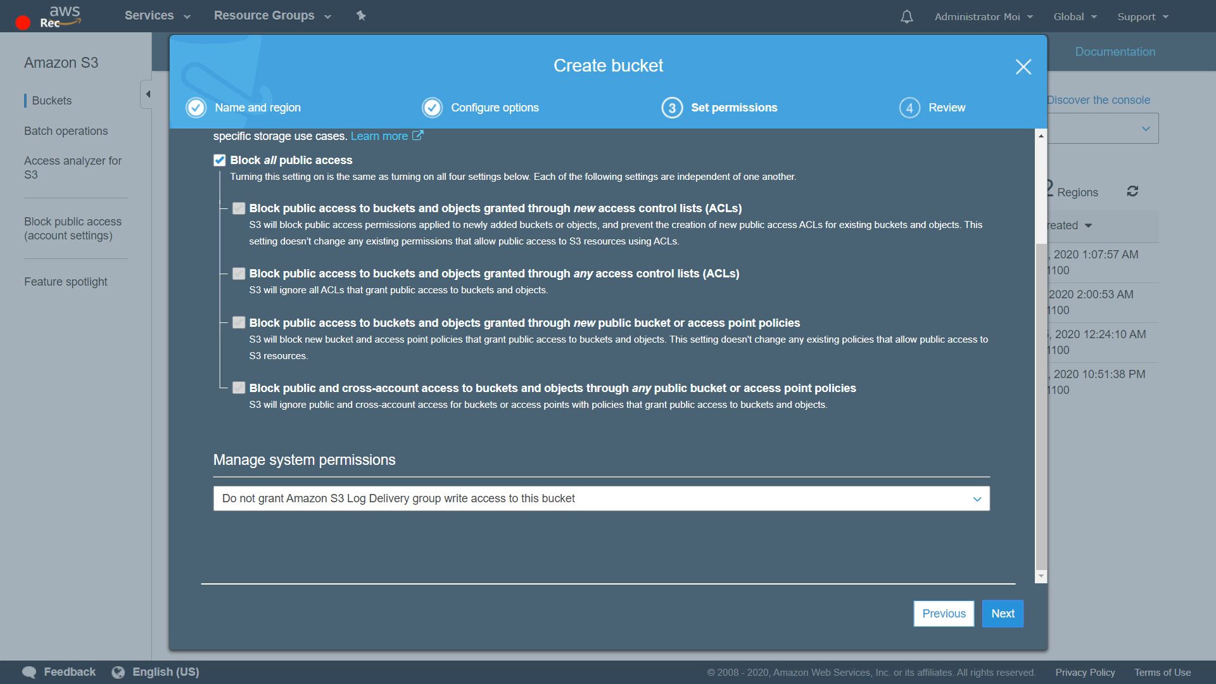
click(602, 498)
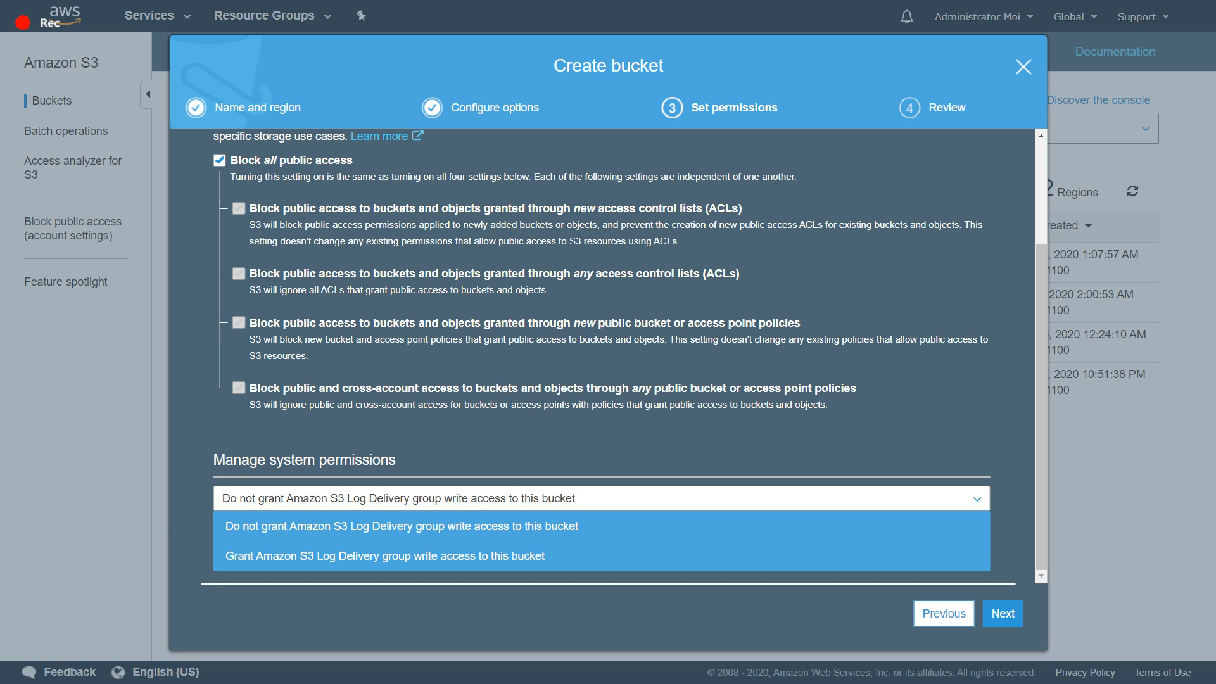
click(602, 498)
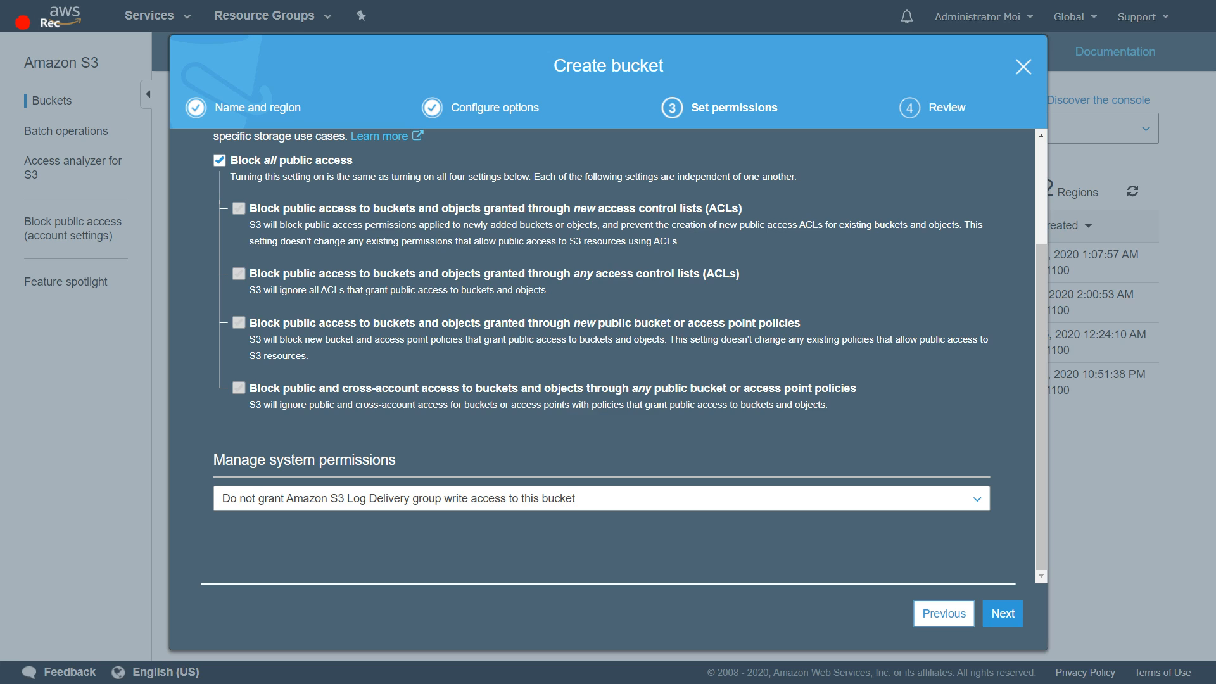
- Keep all public access blocked, review the bucket's configuration summary, and create youtubetestingbucket
click(1002, 613)
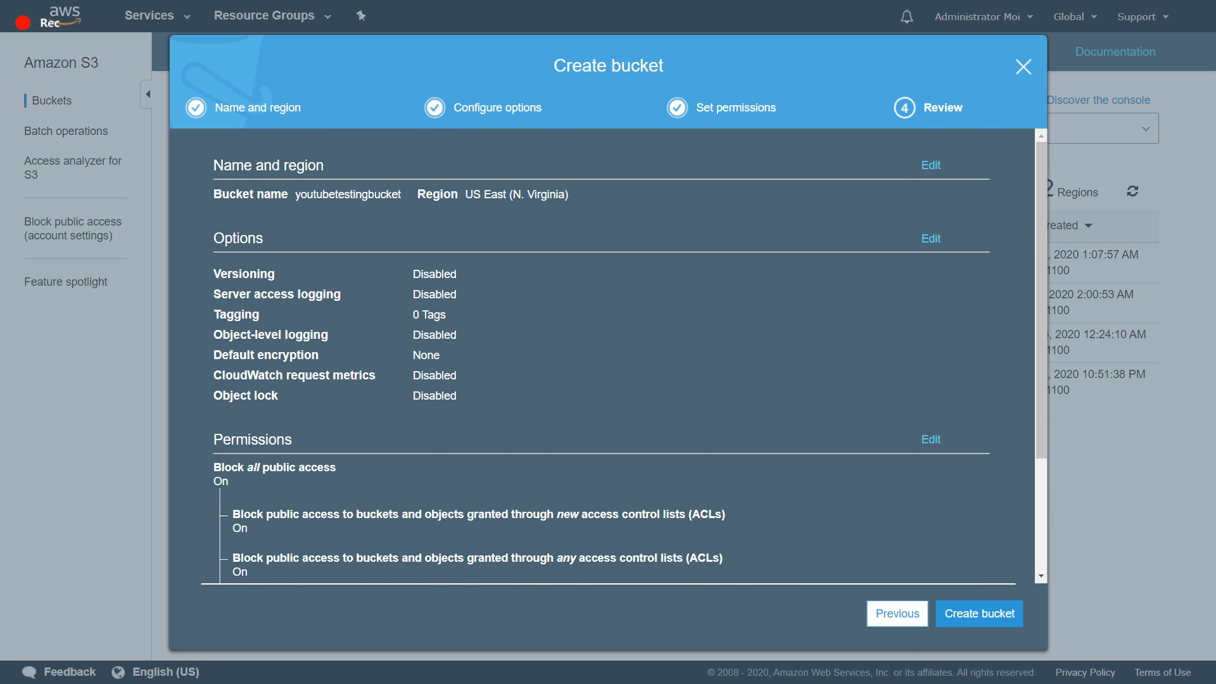
scroll(608, 355, down, 3)
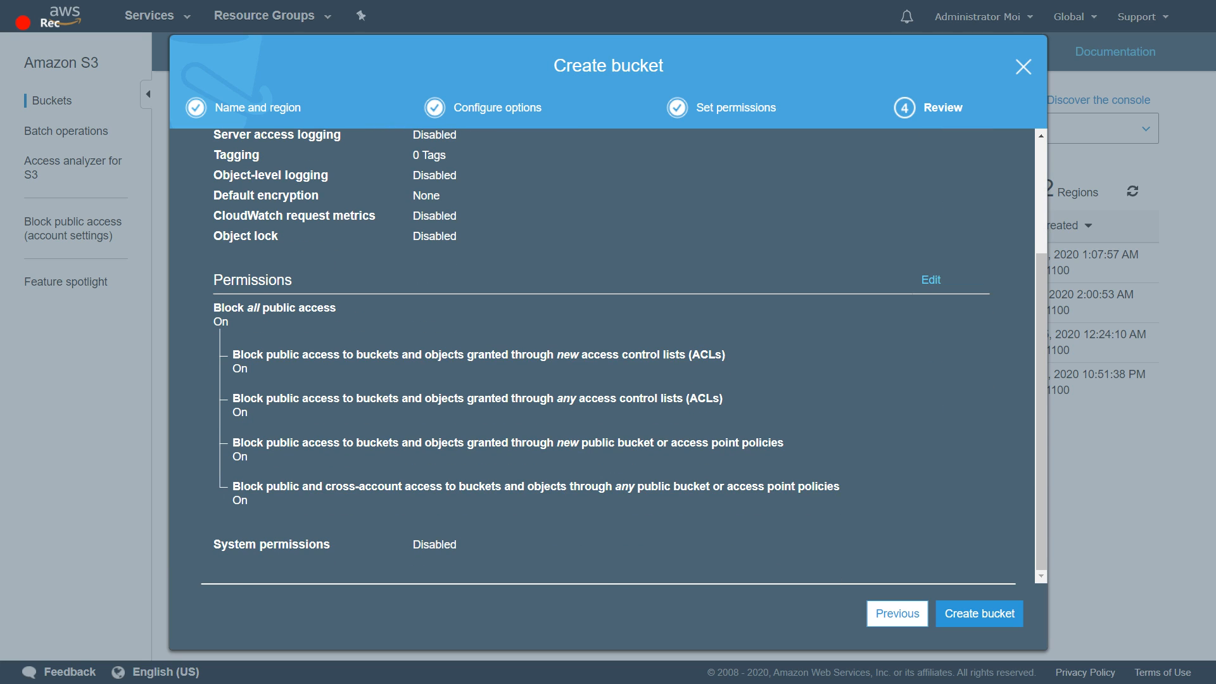
scroll(608, 355, up, 3)
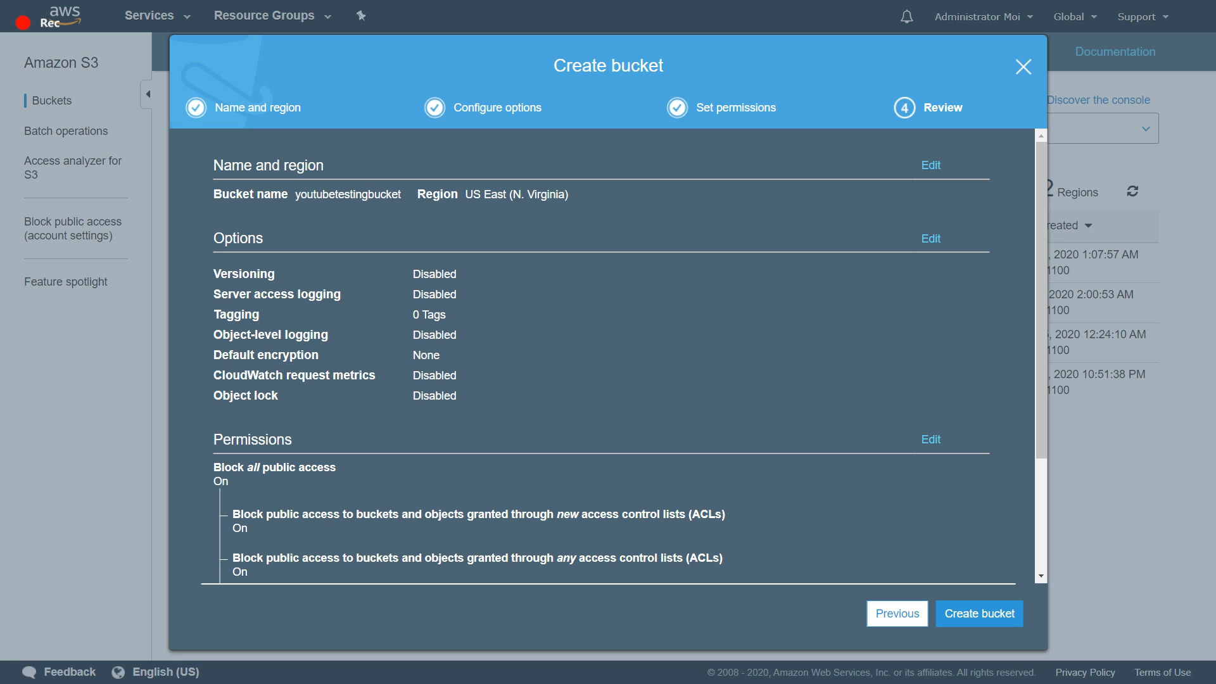
click(979, 613)
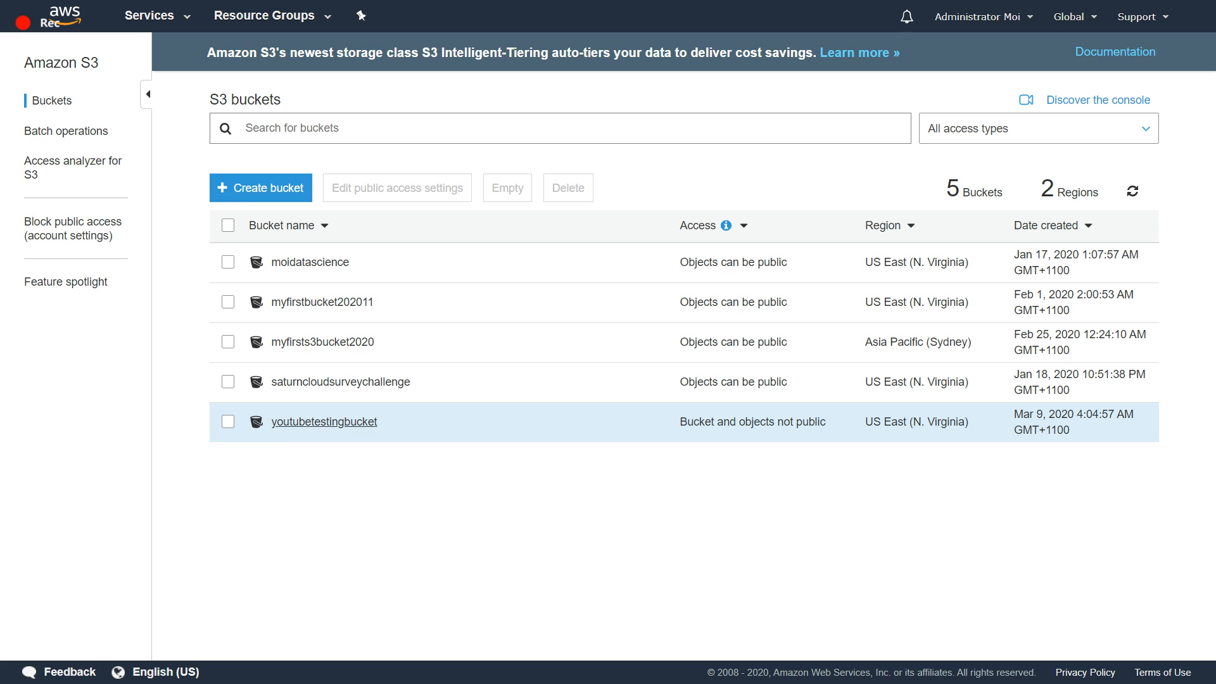
- Open youtubetestingbucket and upload the reference letter PDF from the Job Application folder
click(323, 422)
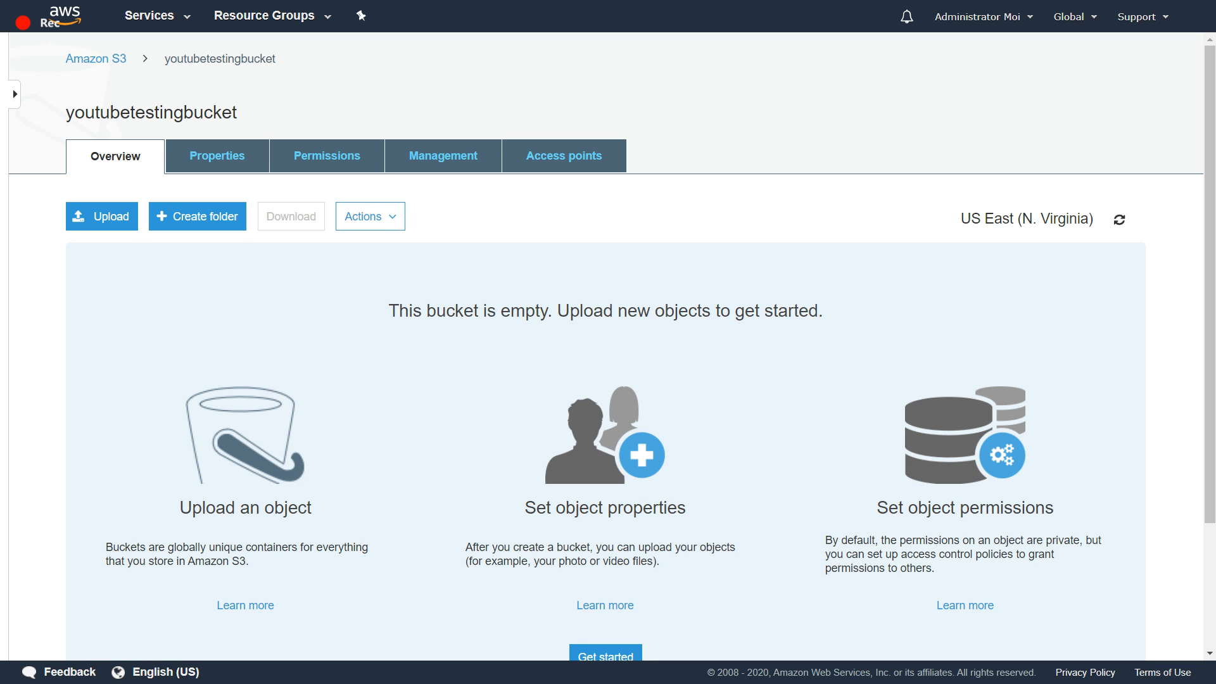
scroll(608, 342, down, 3)
scroll(102, 216, up, 3)
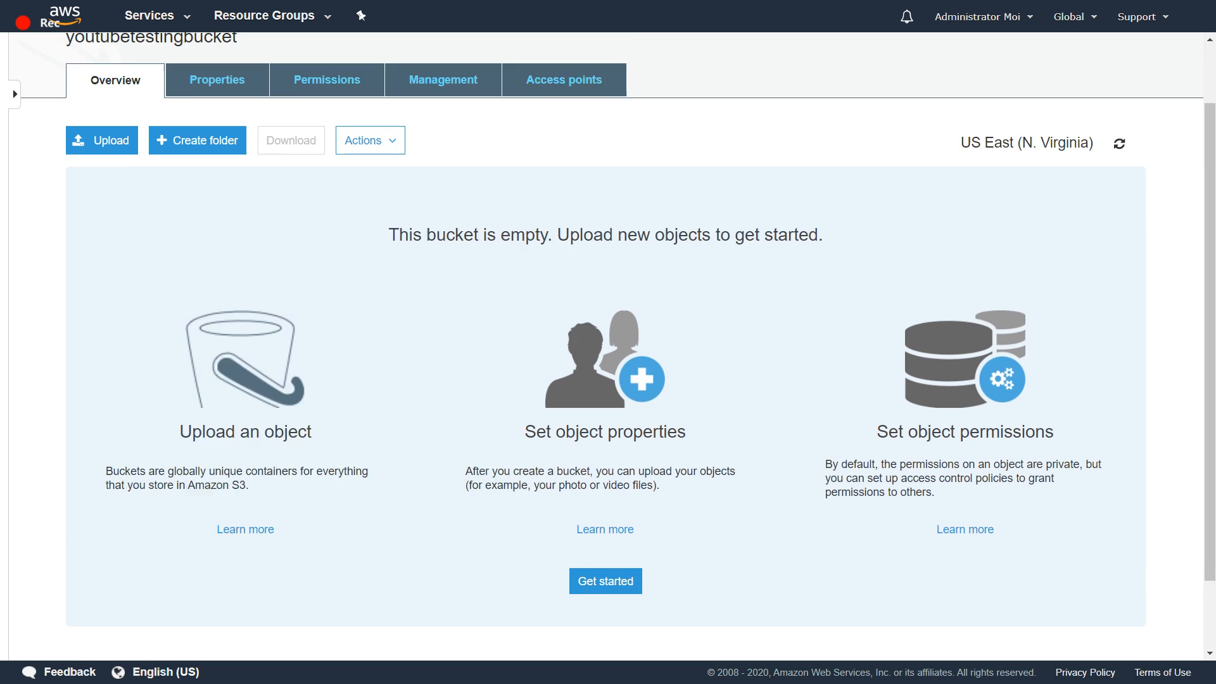
click(101, 216)
click(608, 420)
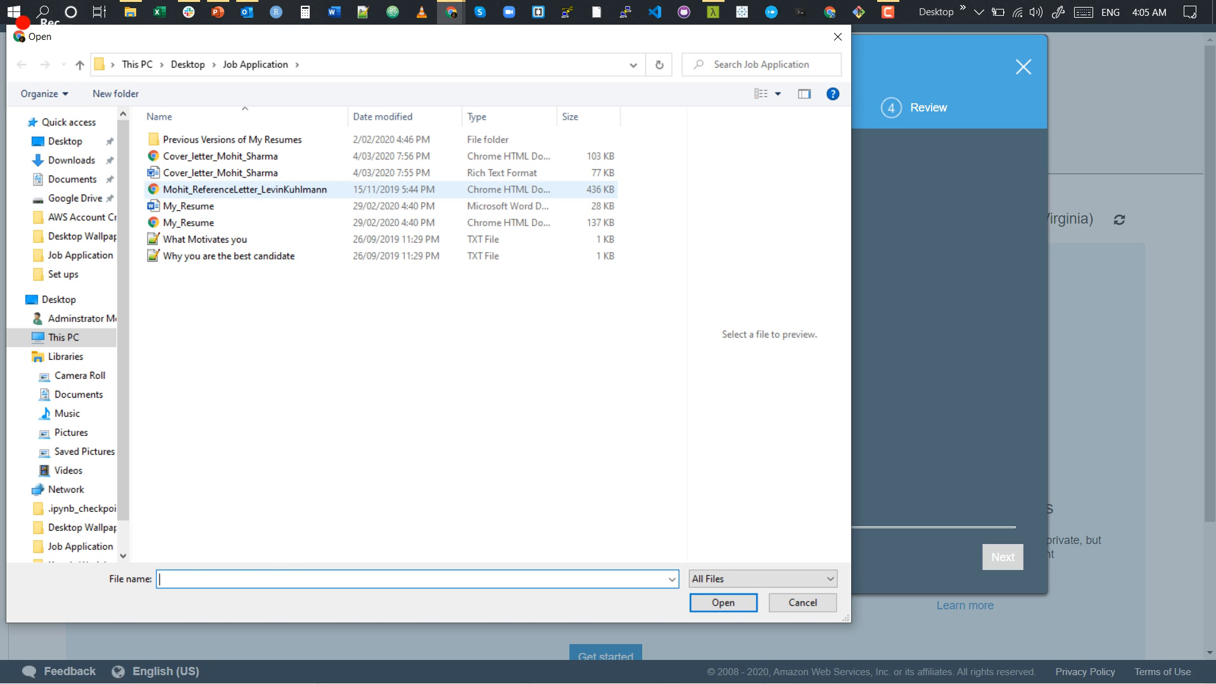
click(253, 190)
click(723, 603)
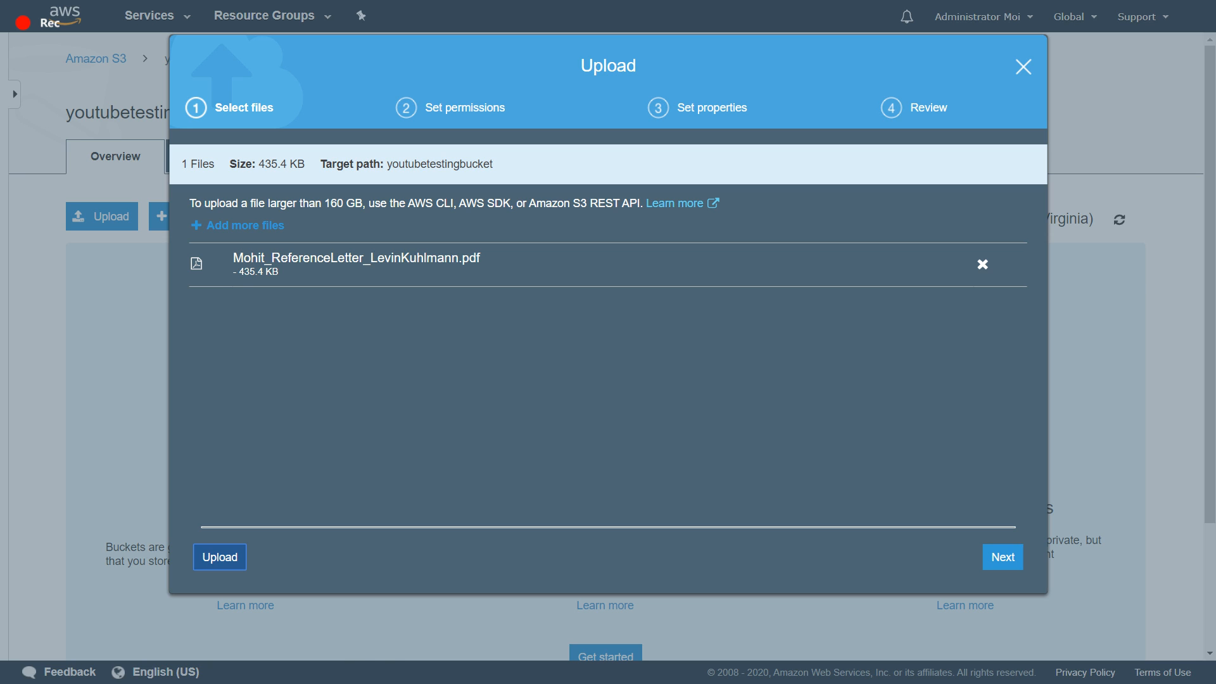
click(220, 557)
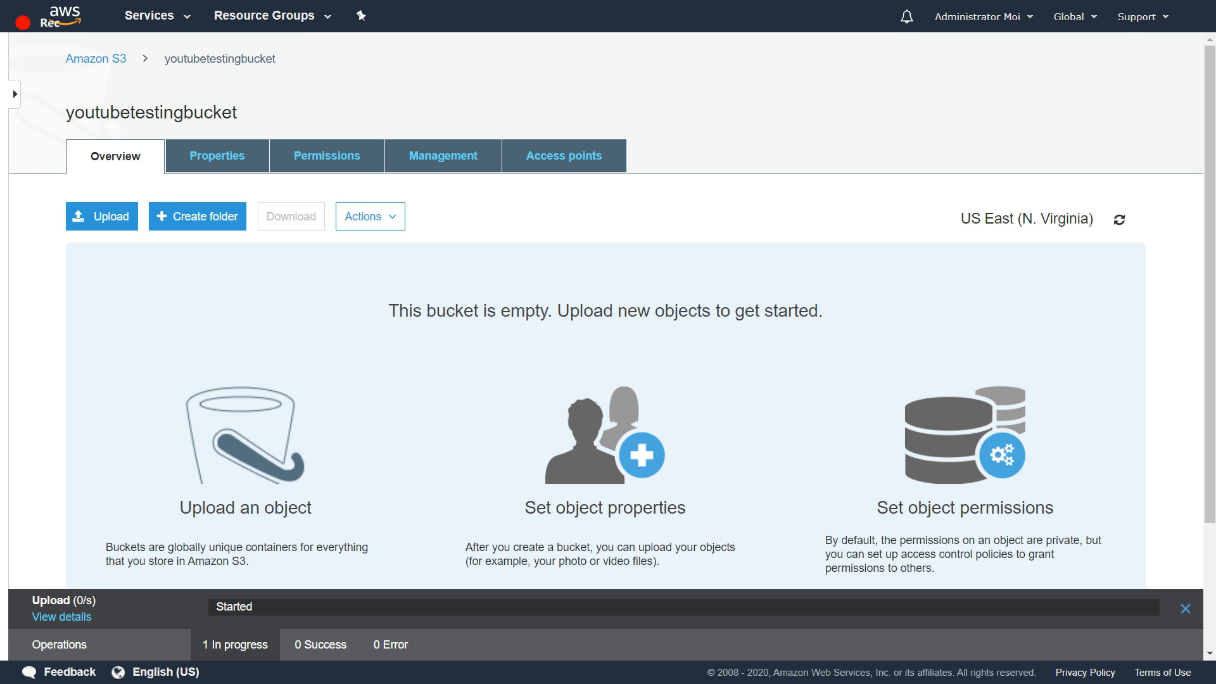
click(102, 216)
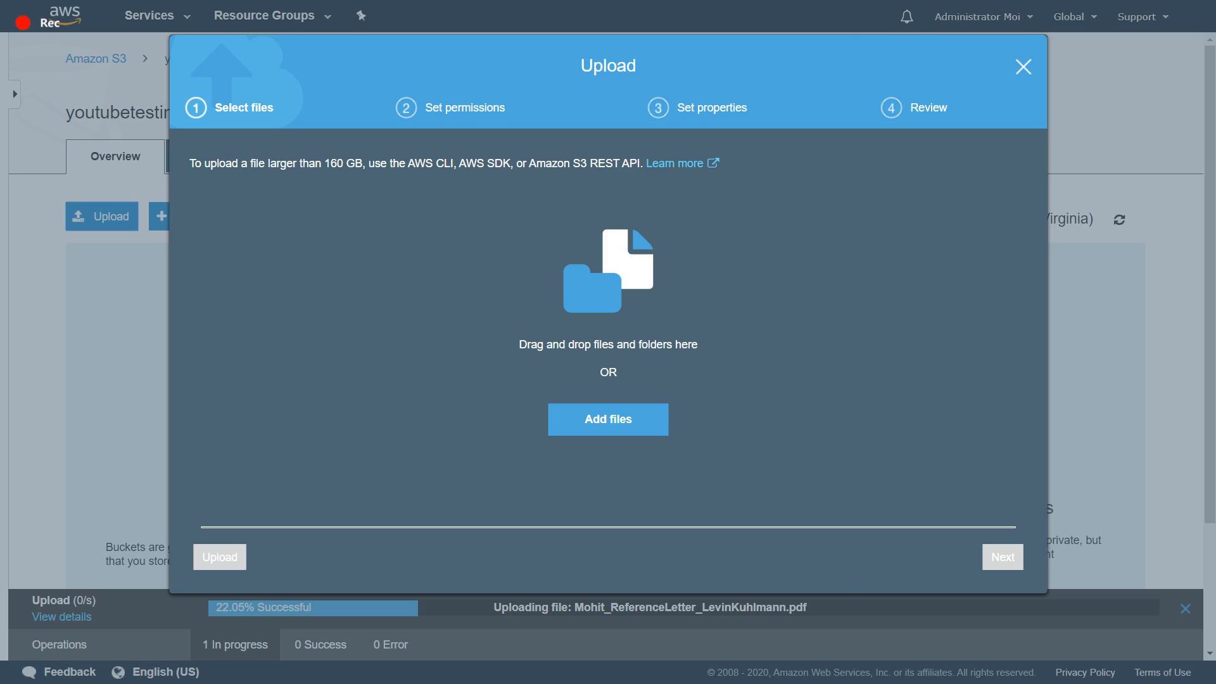
click(608, 418)
mouse_move(570, 320)
mouse_down()
mouse_move(285, 230)
mouse_move(260, 207)
mouse_up()
click(723, 602)
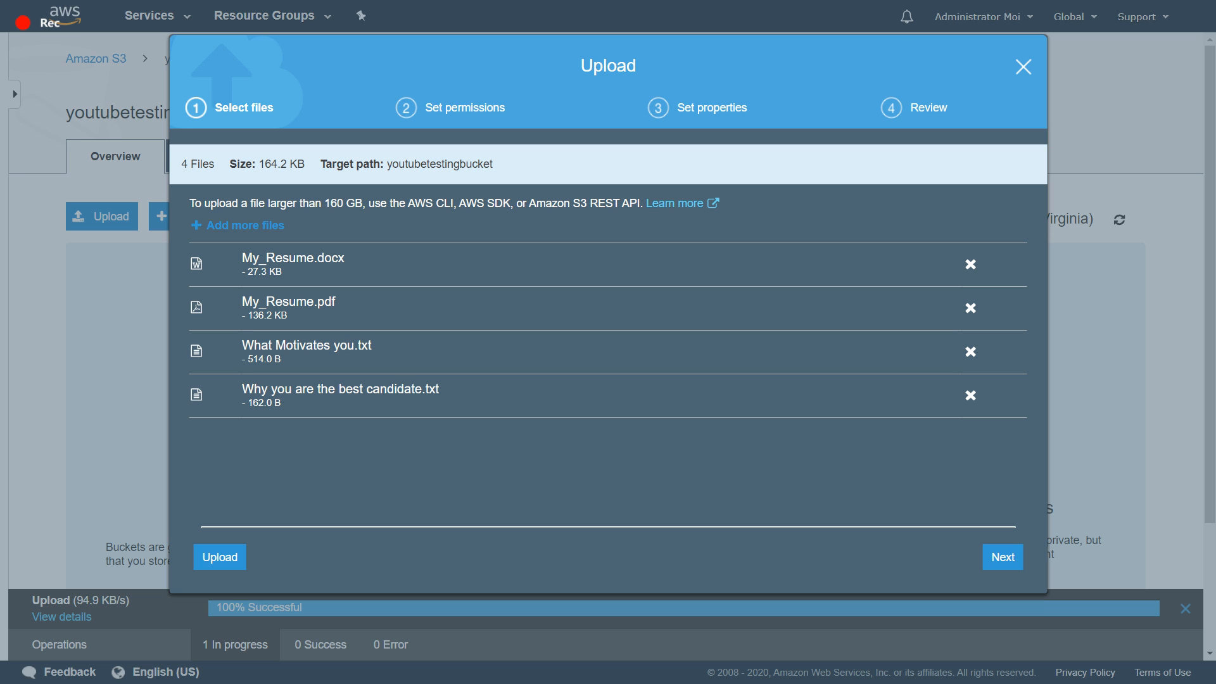
click(1023, 66)
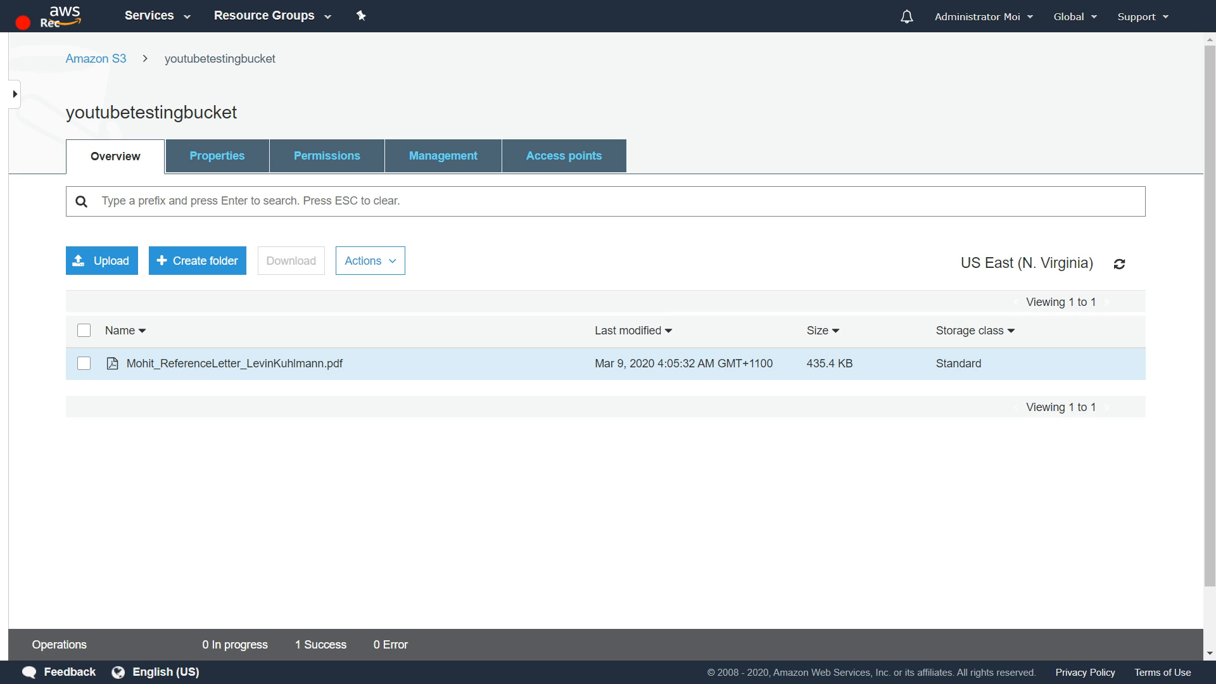
- Examine the uploaded reference letter's overview, properties and permissions, and try to open the file through its object URL
click(84, 363)
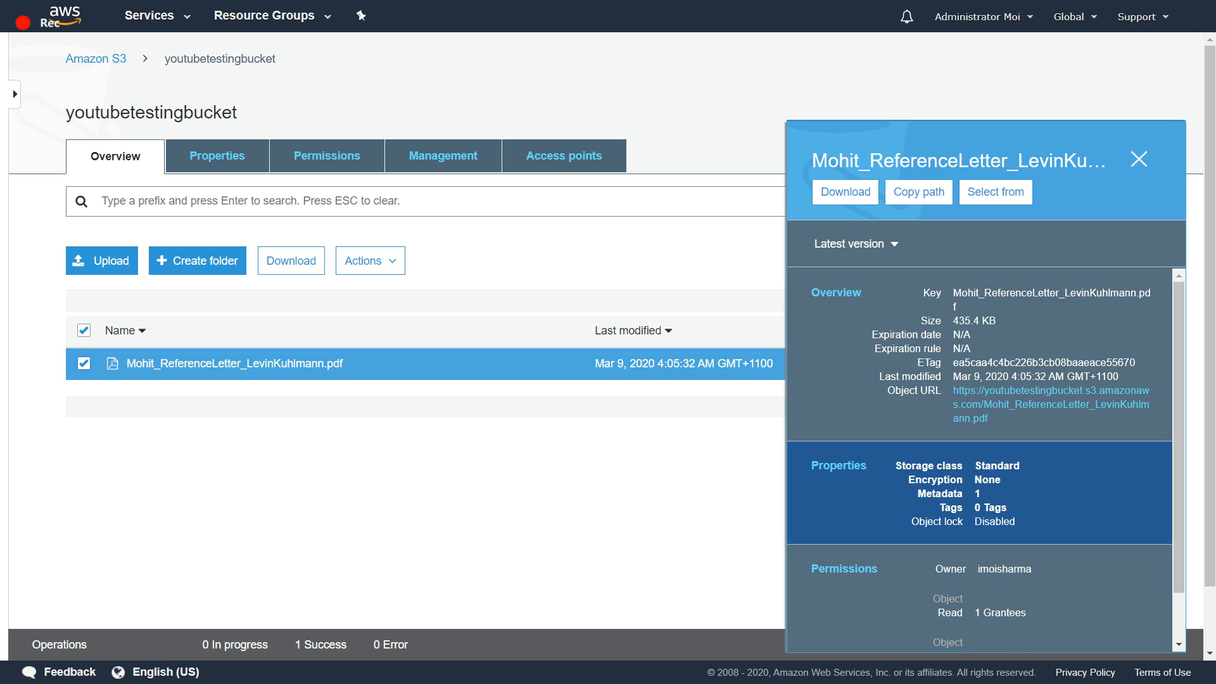
scroll(979, 460, down, 1)
scroll(980, 459, up, 1)
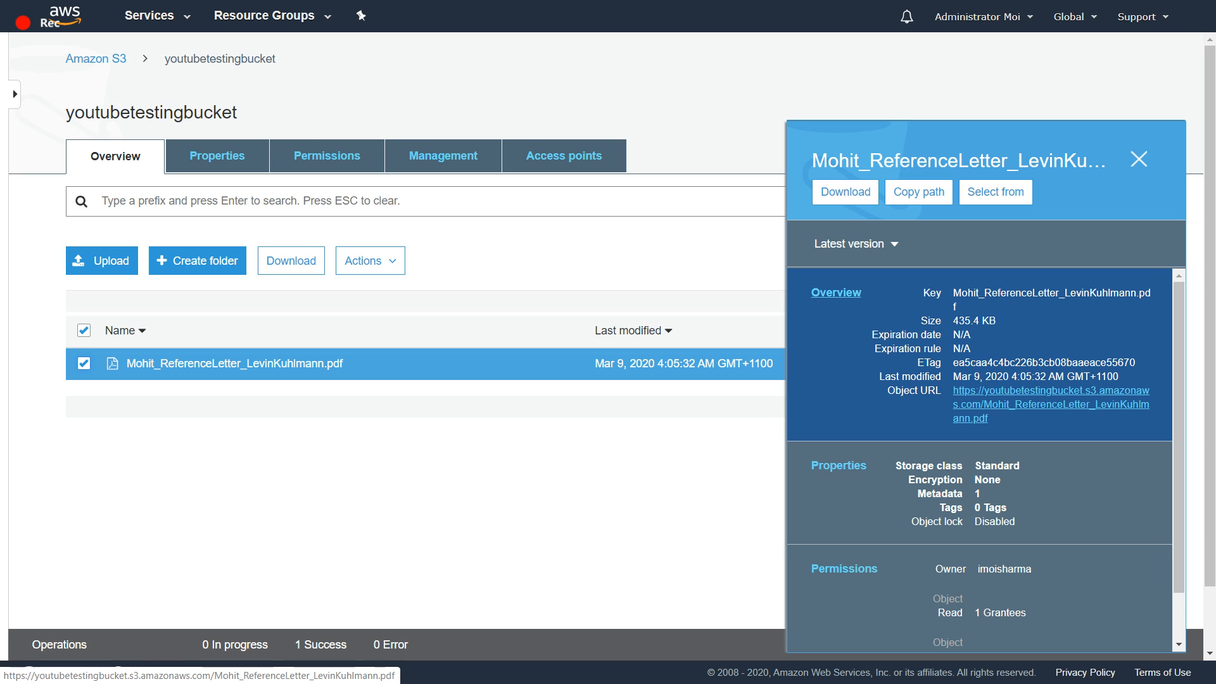
click(1042, 404)
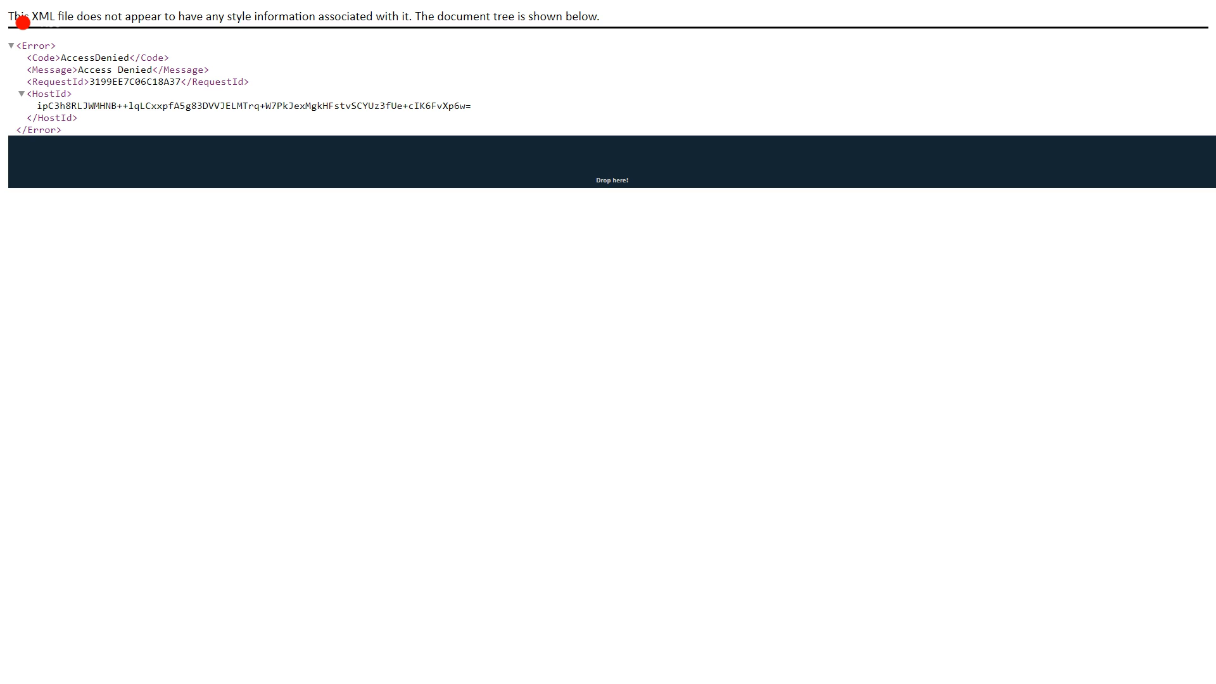
key(alt+Left)
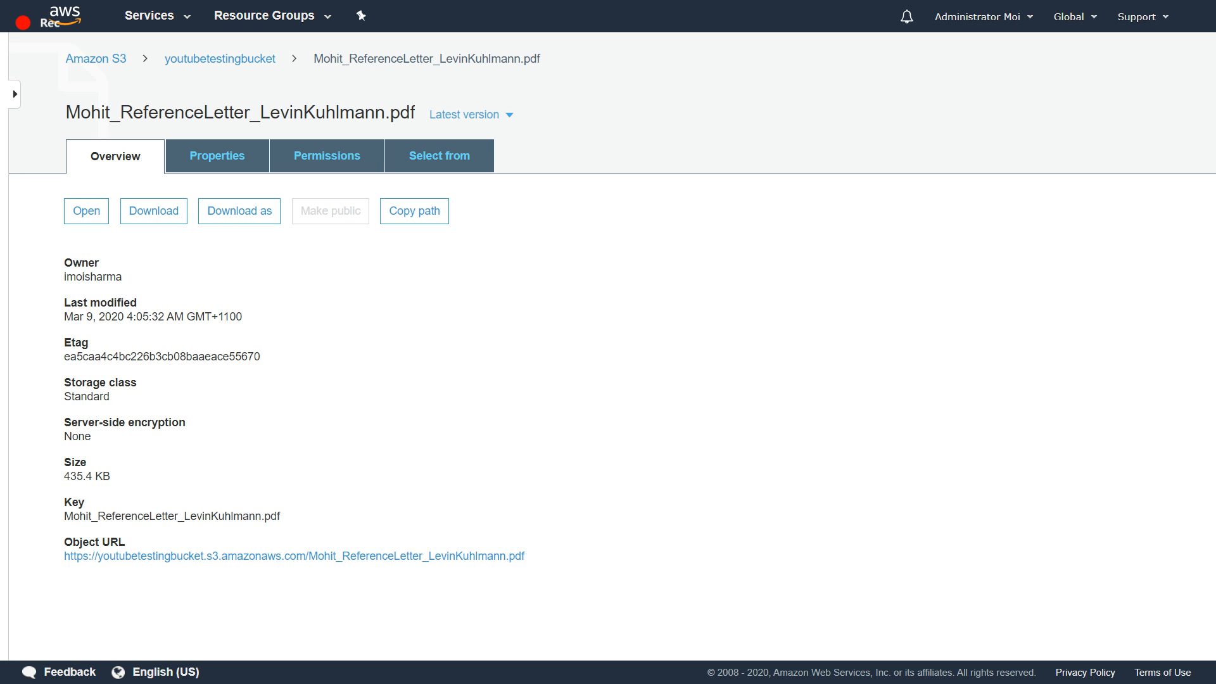
- Return to the list of S3 buckets and open the permissions of youtubetestingbucket
click(220, 59)
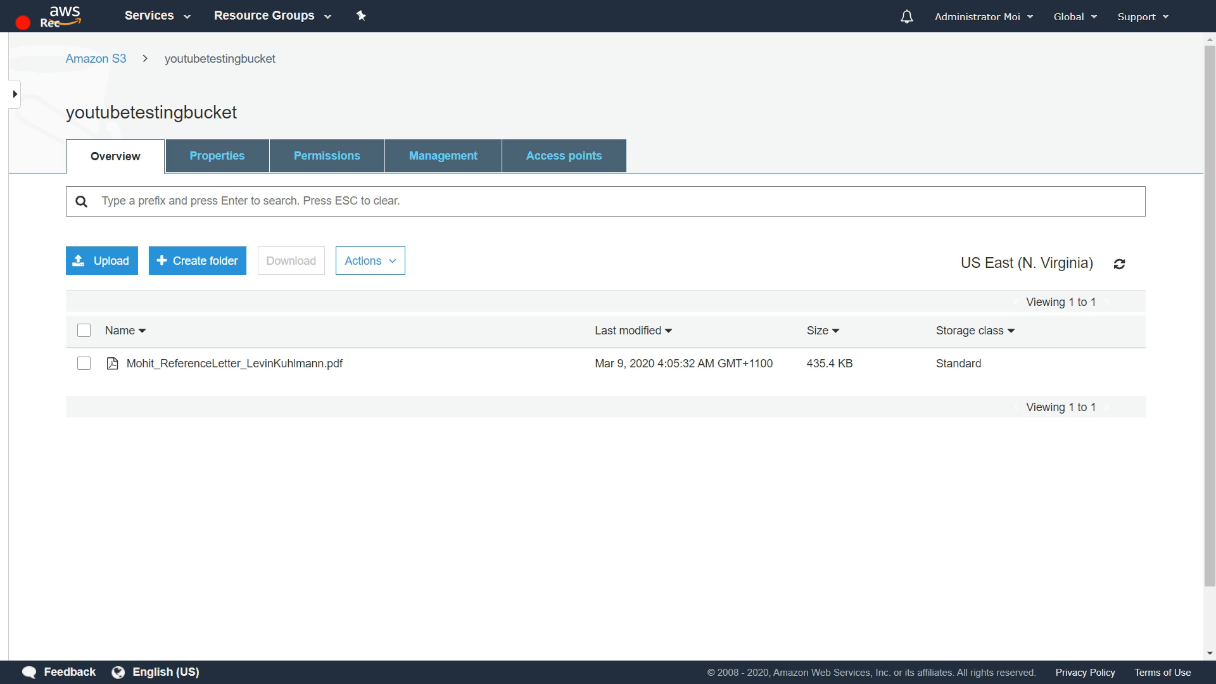
click(95, 59)
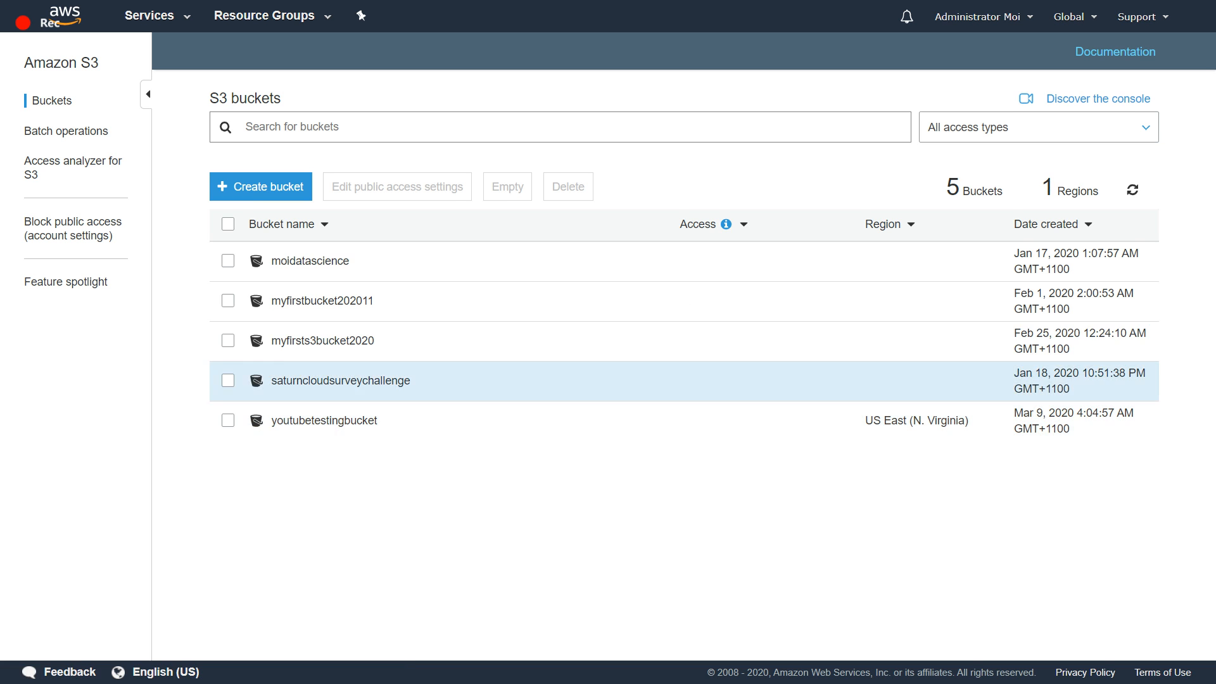
click(324, 421)
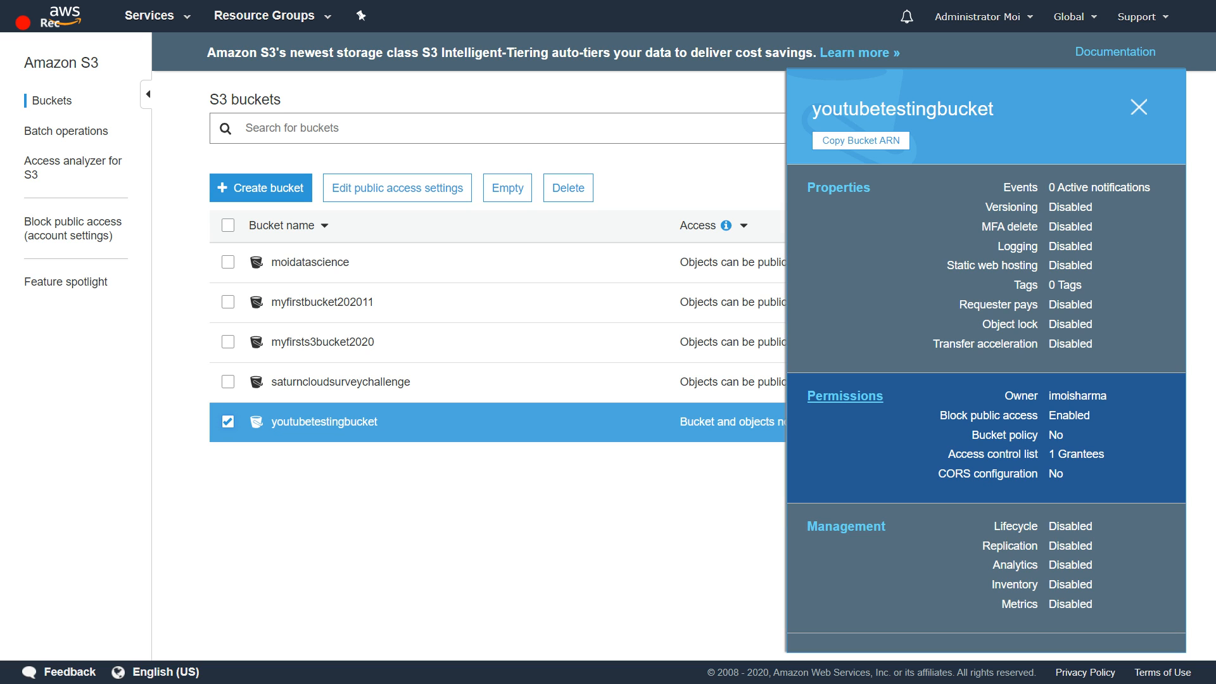
click(844, 396)
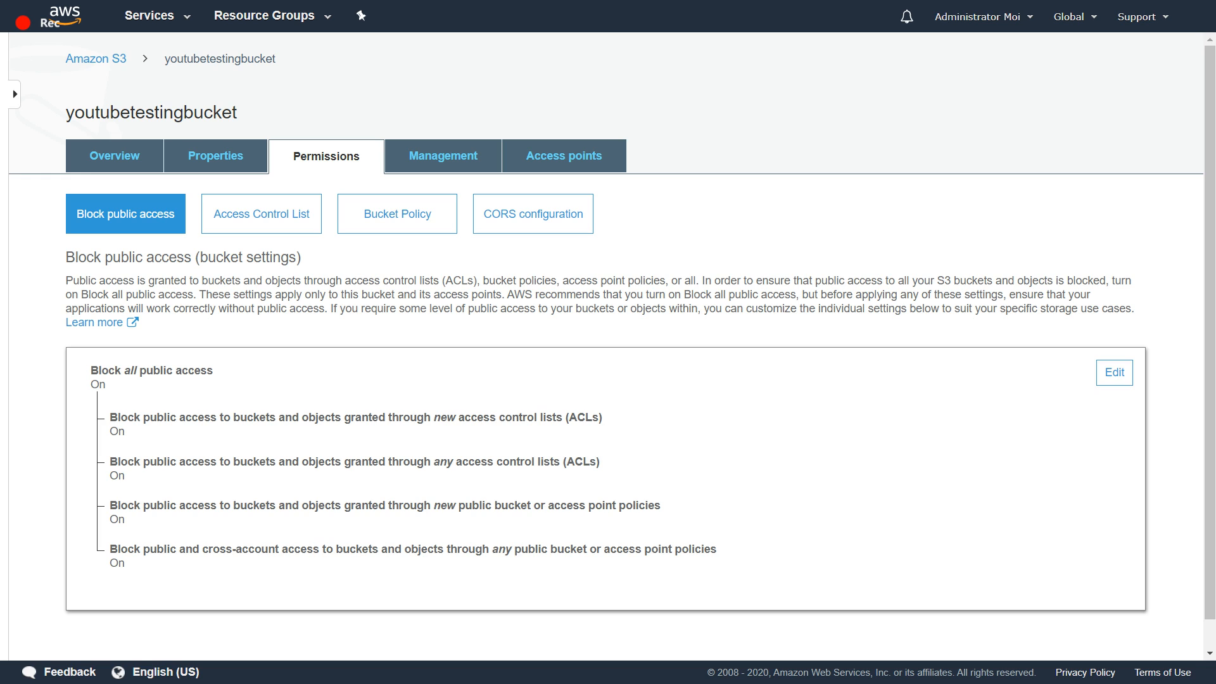
- Turn off Block all public access for youtubetestingbucket, save the settings and validate the change with the word confirm
click(1114, 373)
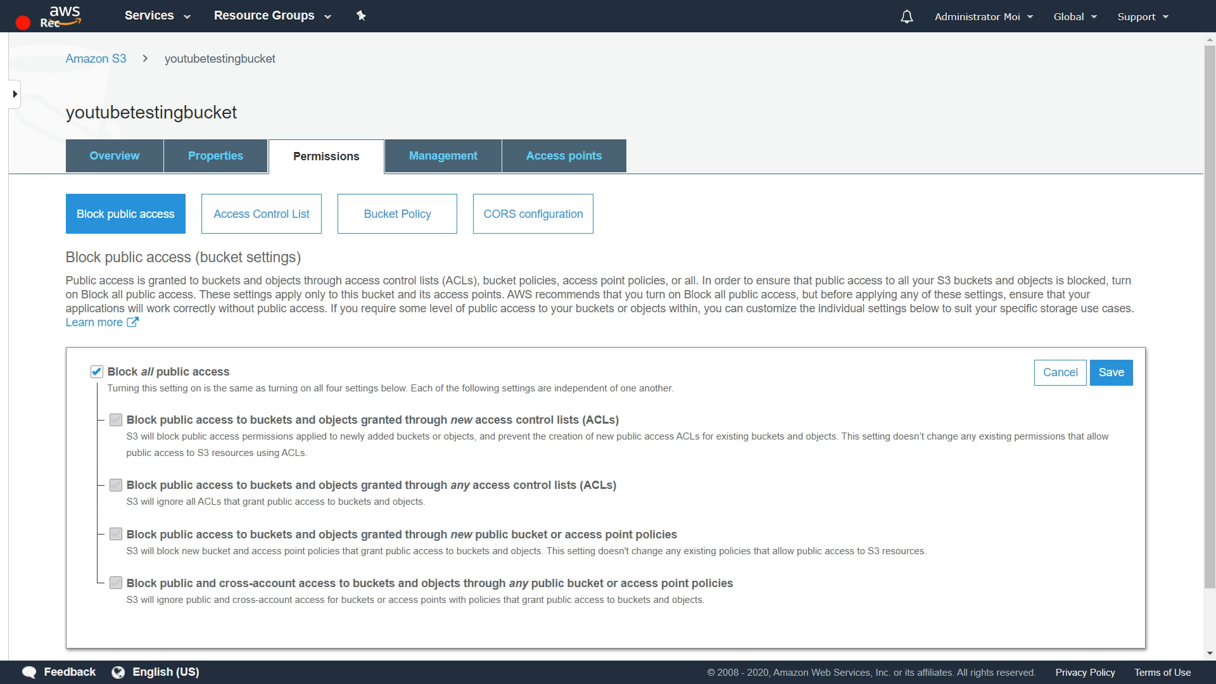
click(97, 371)
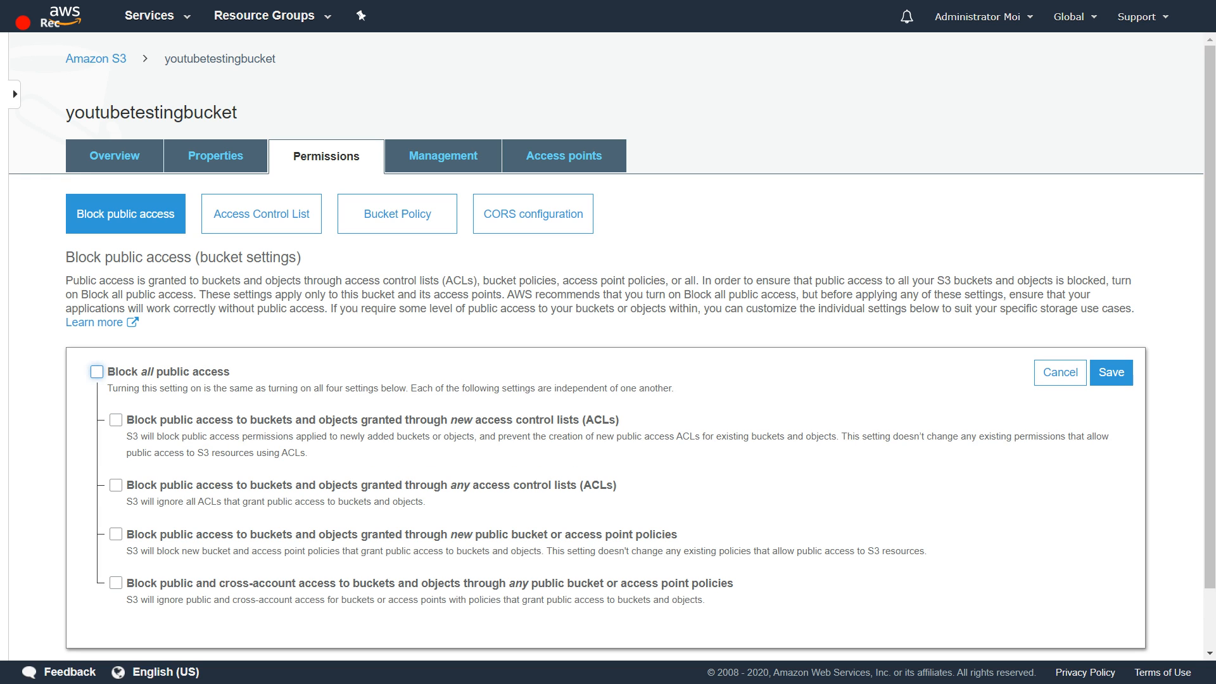
scroll(608, 342, down, 1)
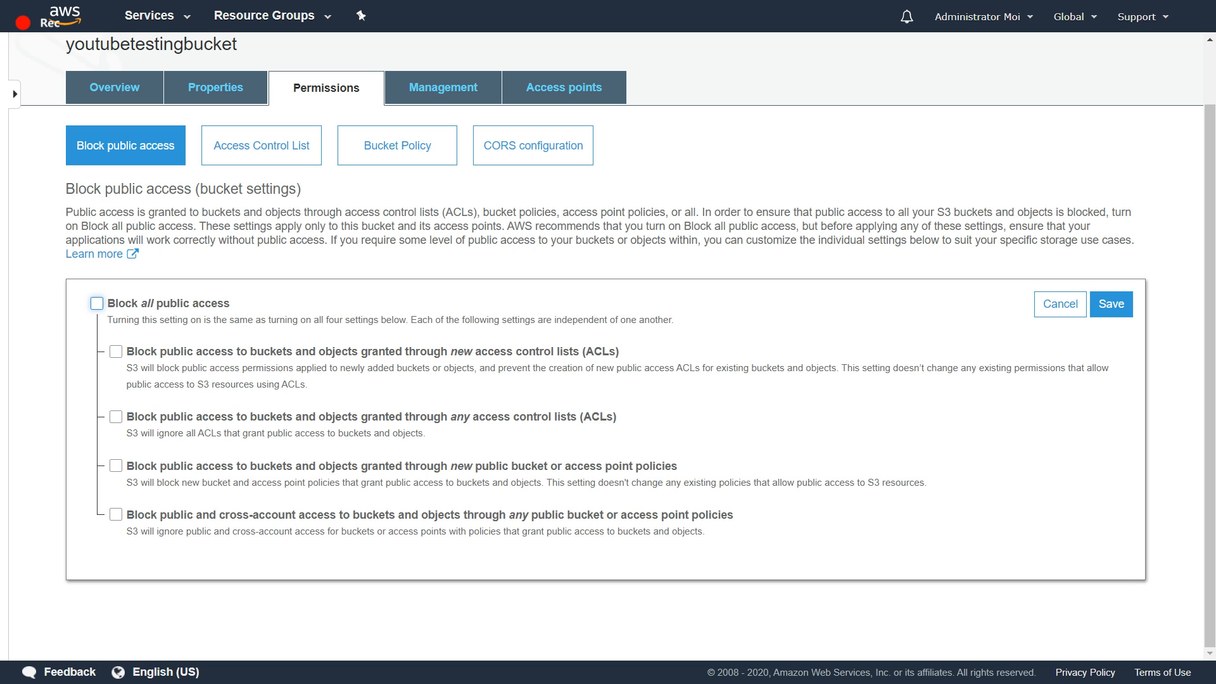
click(1112, 304)
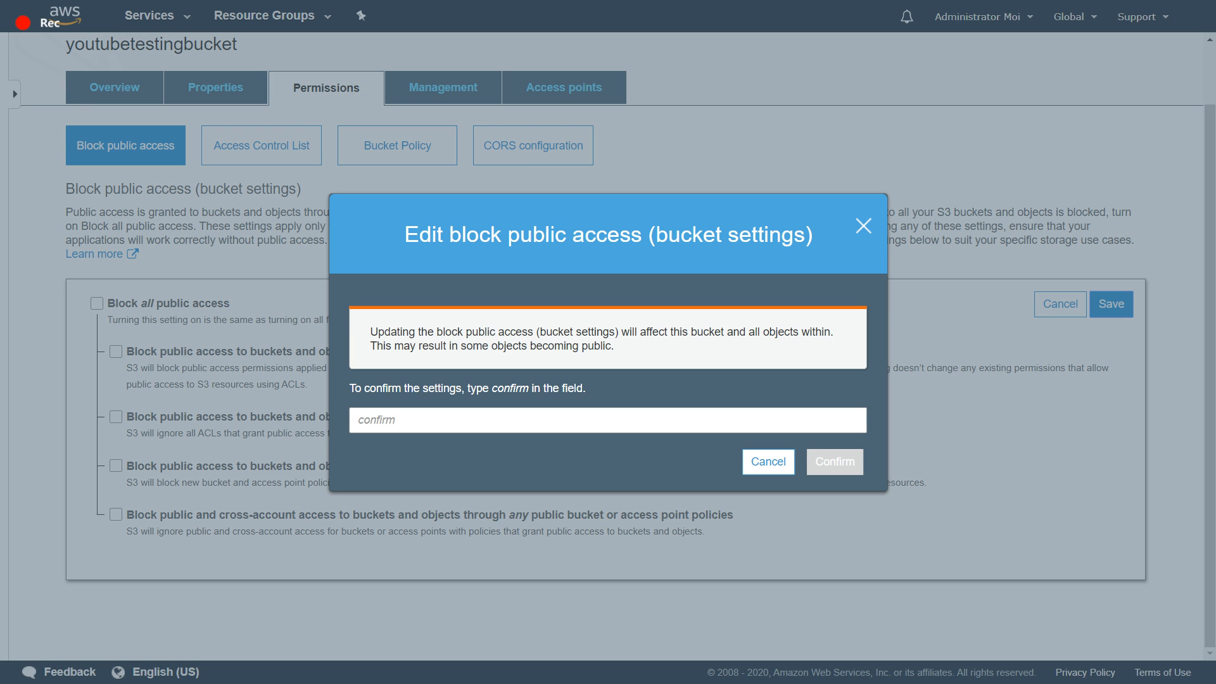
text(con)
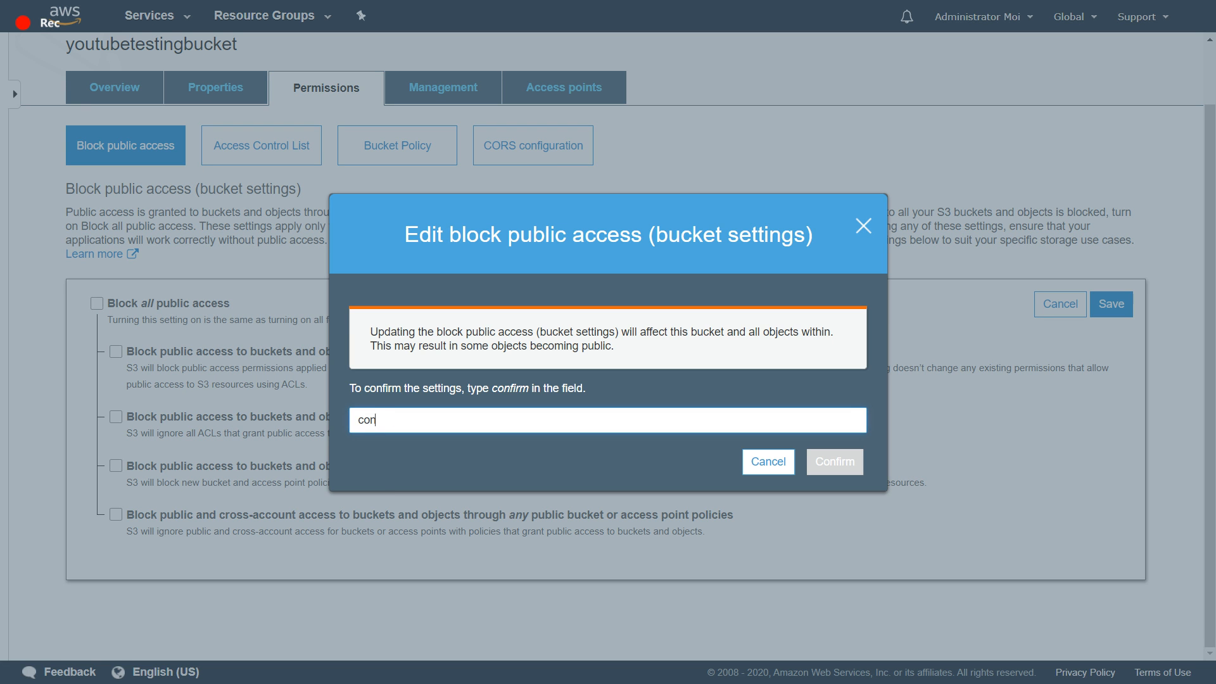
text(firm)
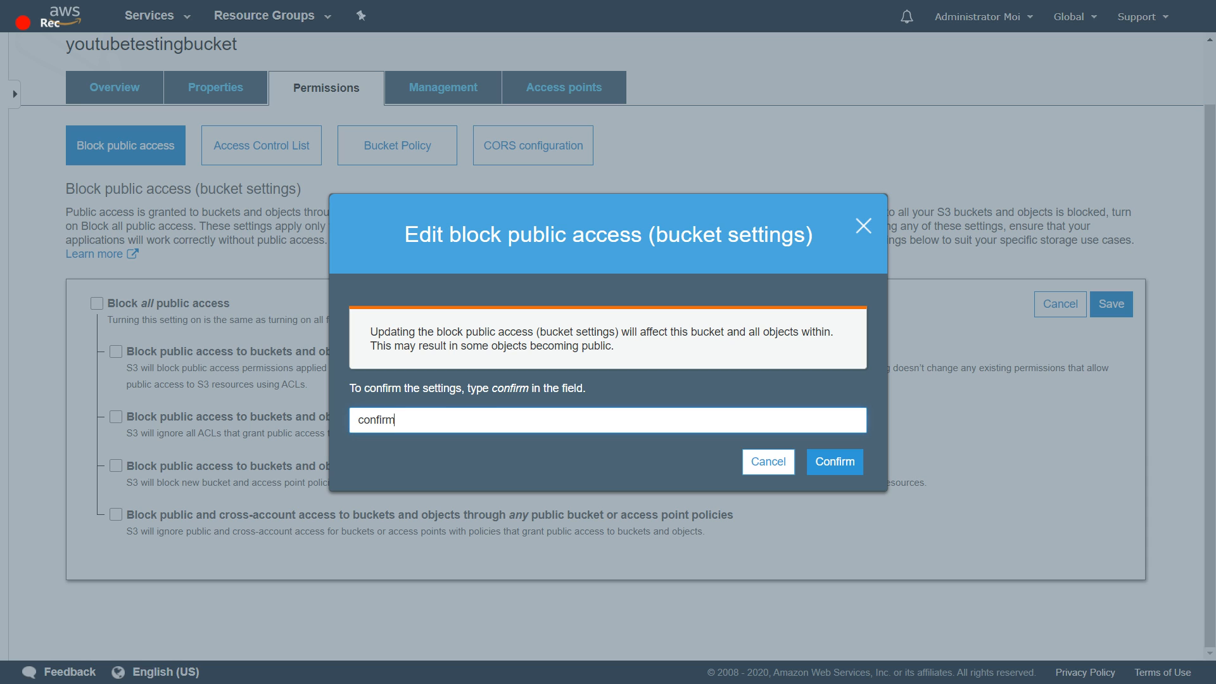
click(834, 461)
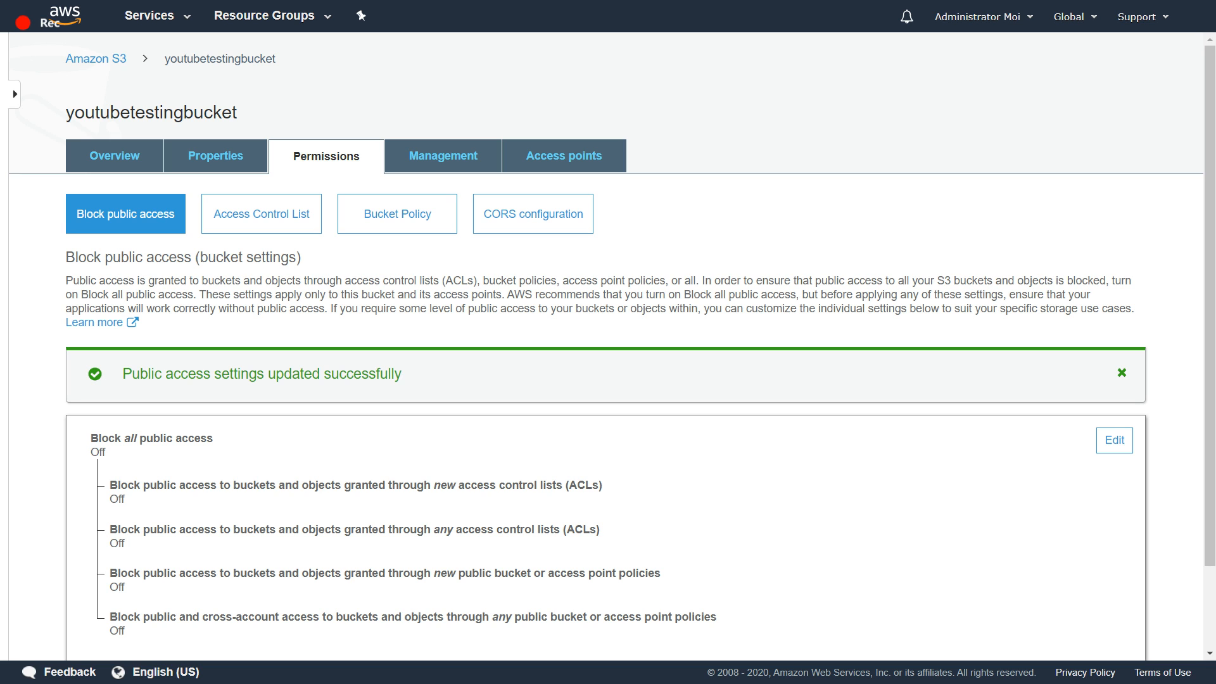
- Reopen youtubetestingbucket from the bucket list, show the reference letter's details and try to open it through its object URL
click(95, 58)
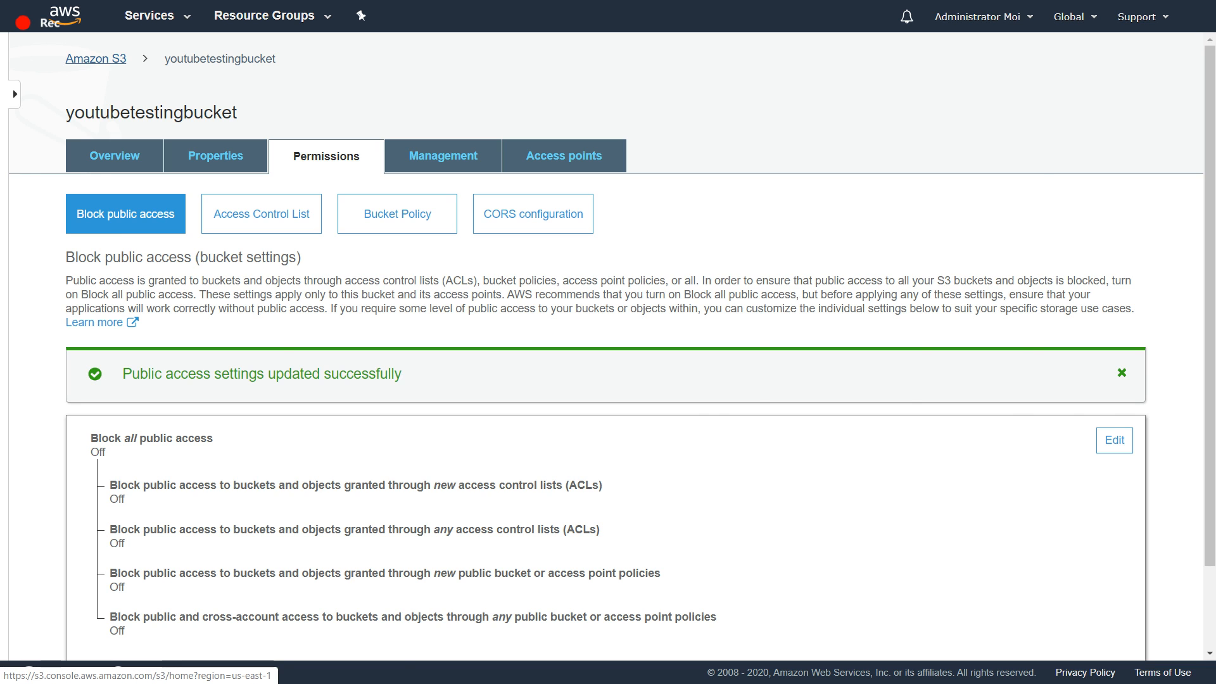
click(324, 421)
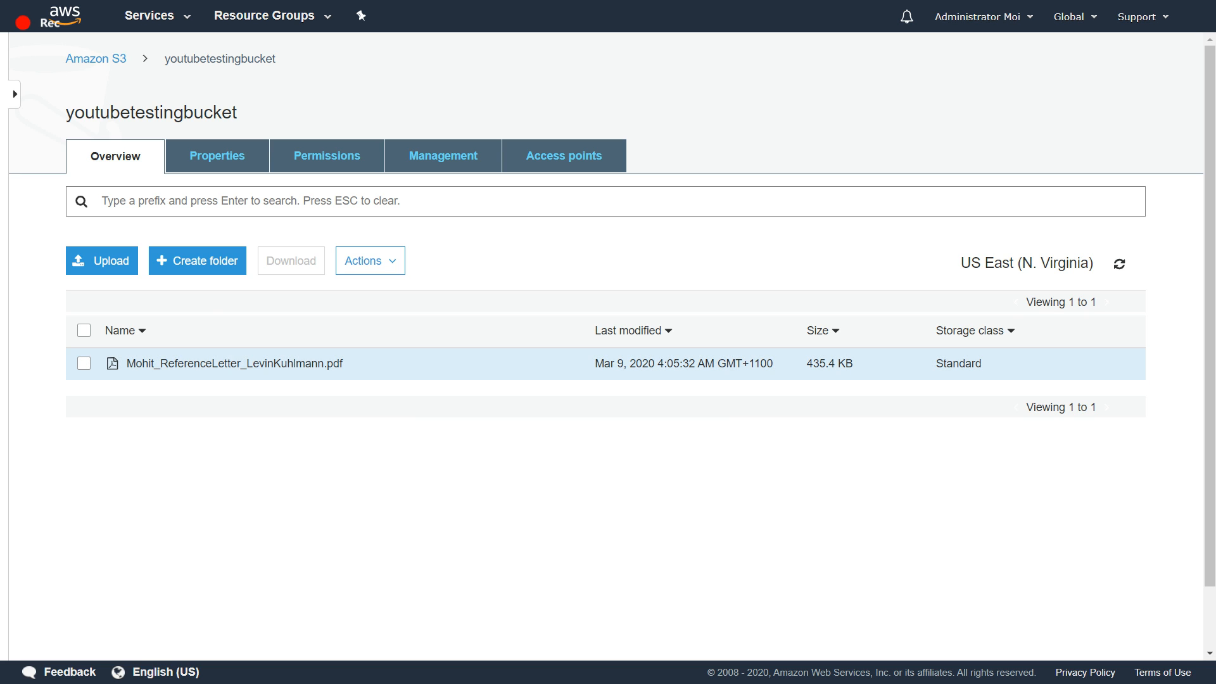
click(84, 363)
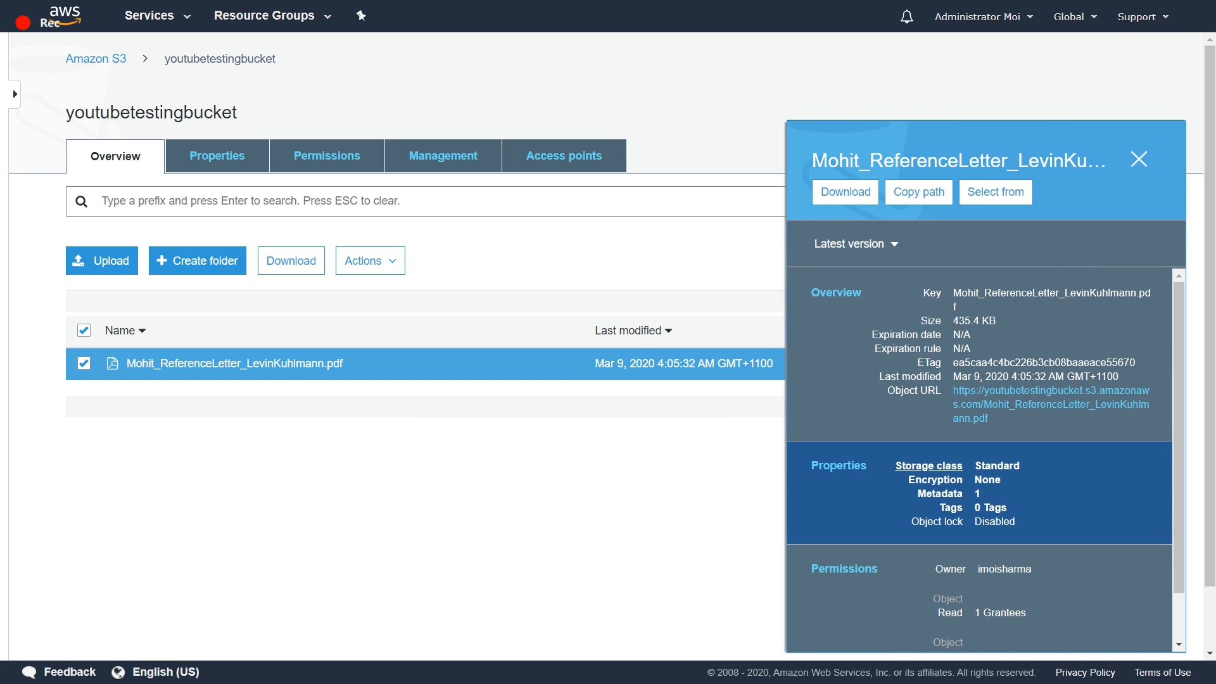
click(1039, 404)
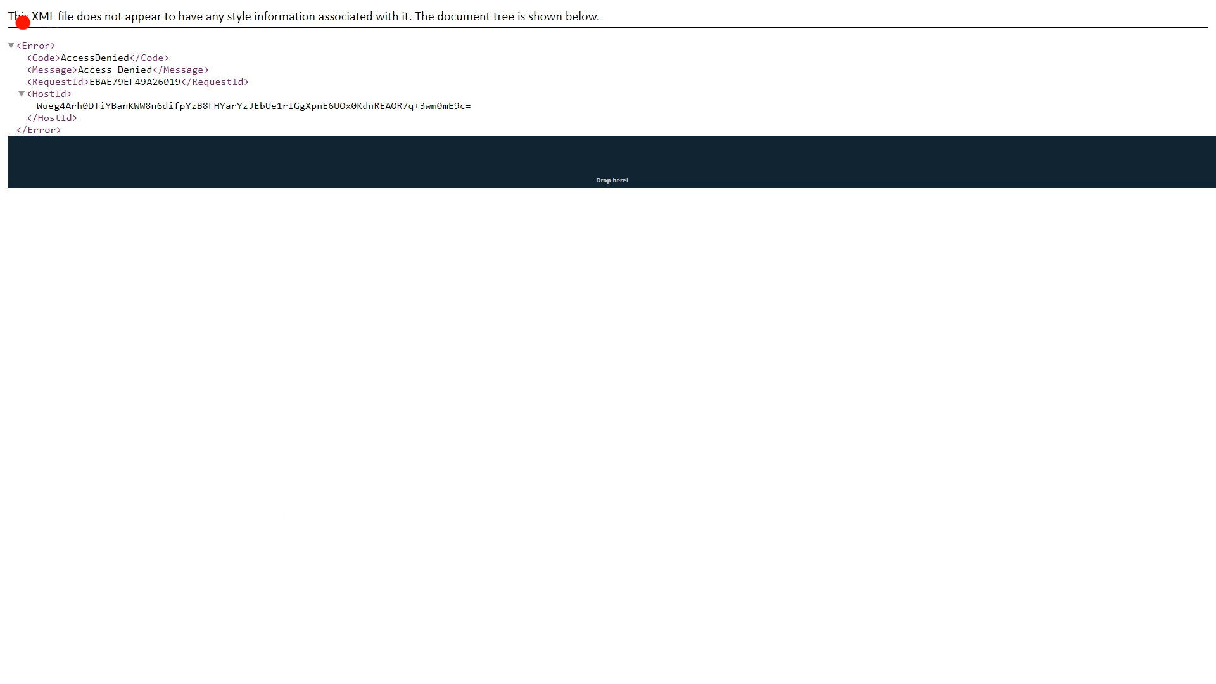
scroll(608, 342, left, 5)
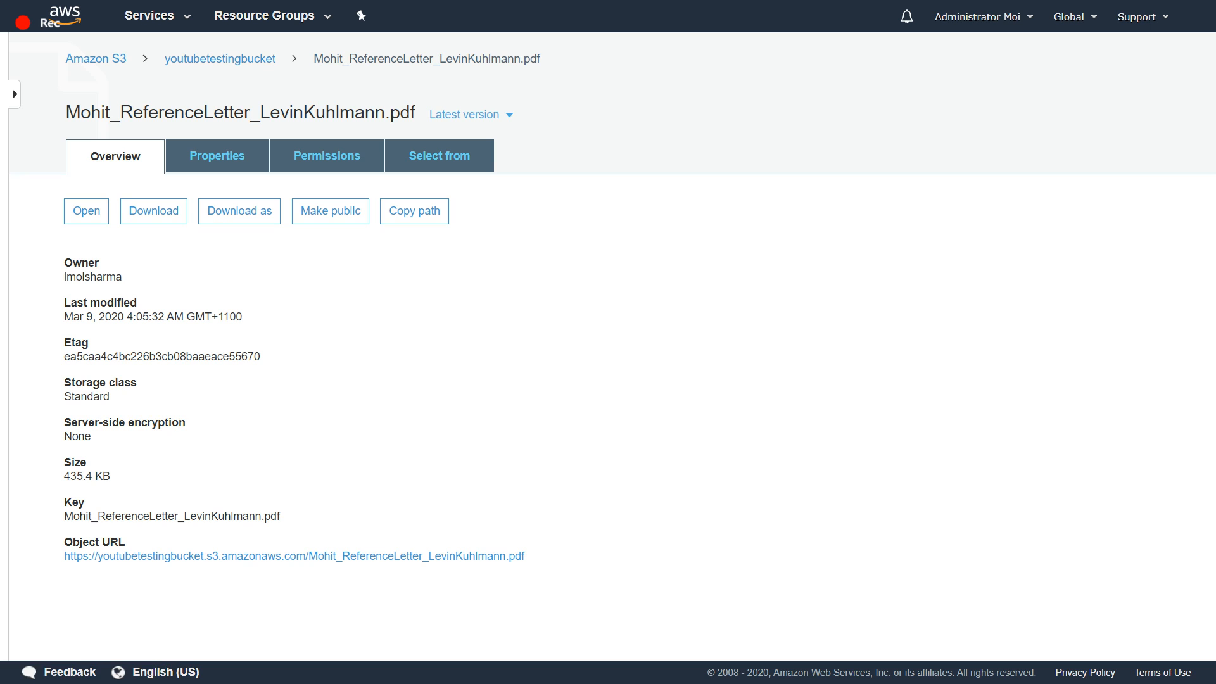
- Return to the contents of youtubetestingbucket and make the reference letter PDF public
click(219, 59)
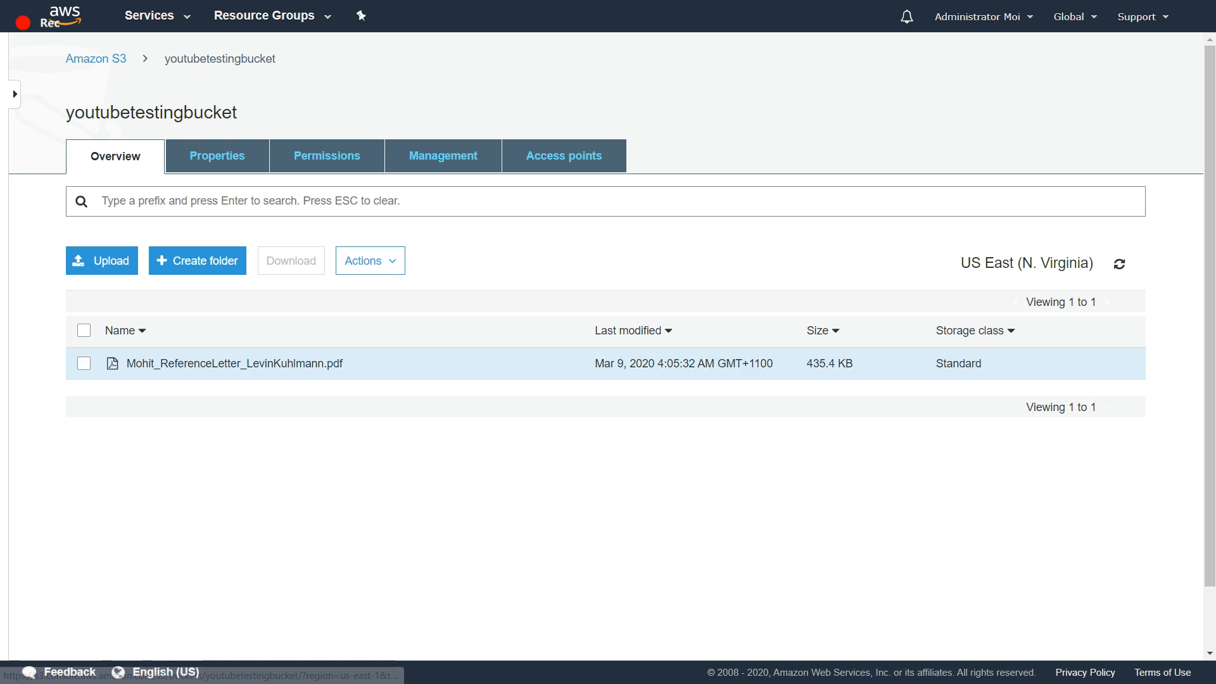
click(84, 364)
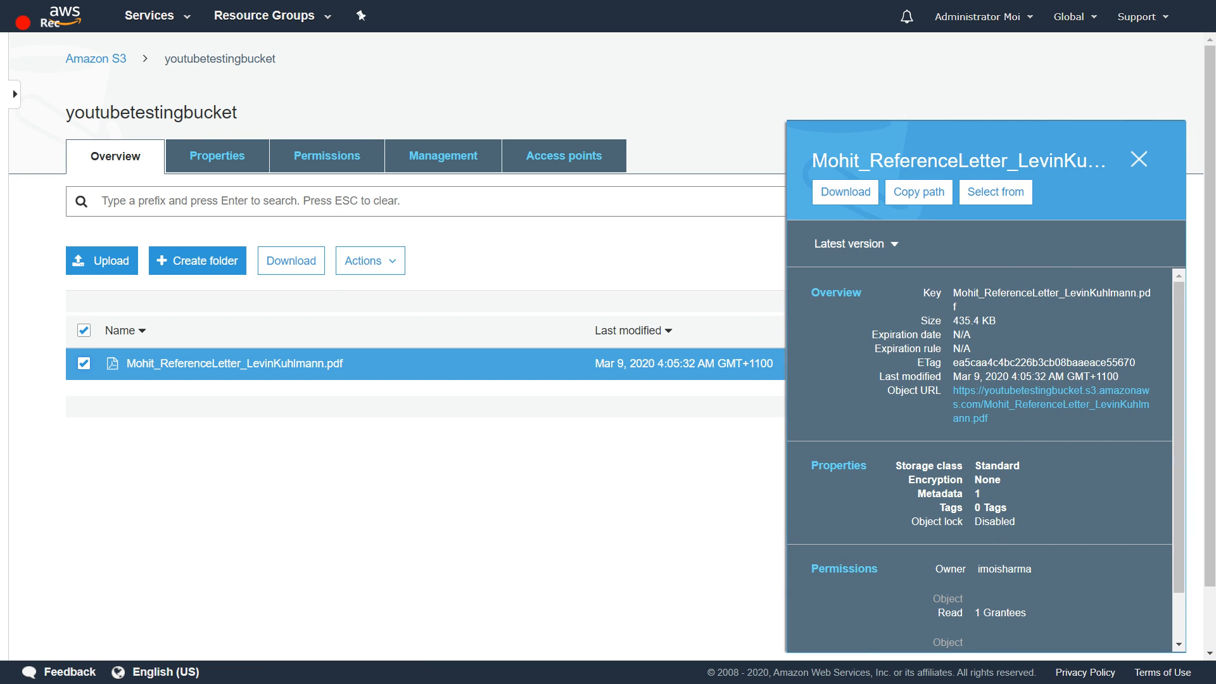
click(371, 261)
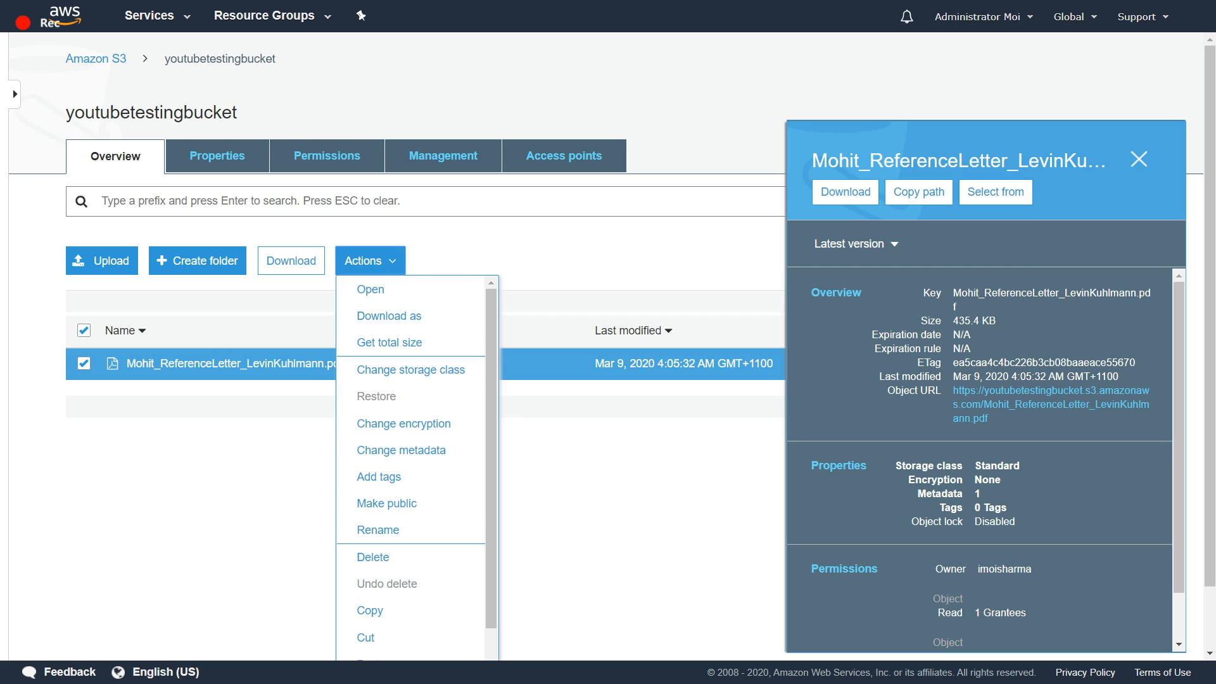
click(380, 499)
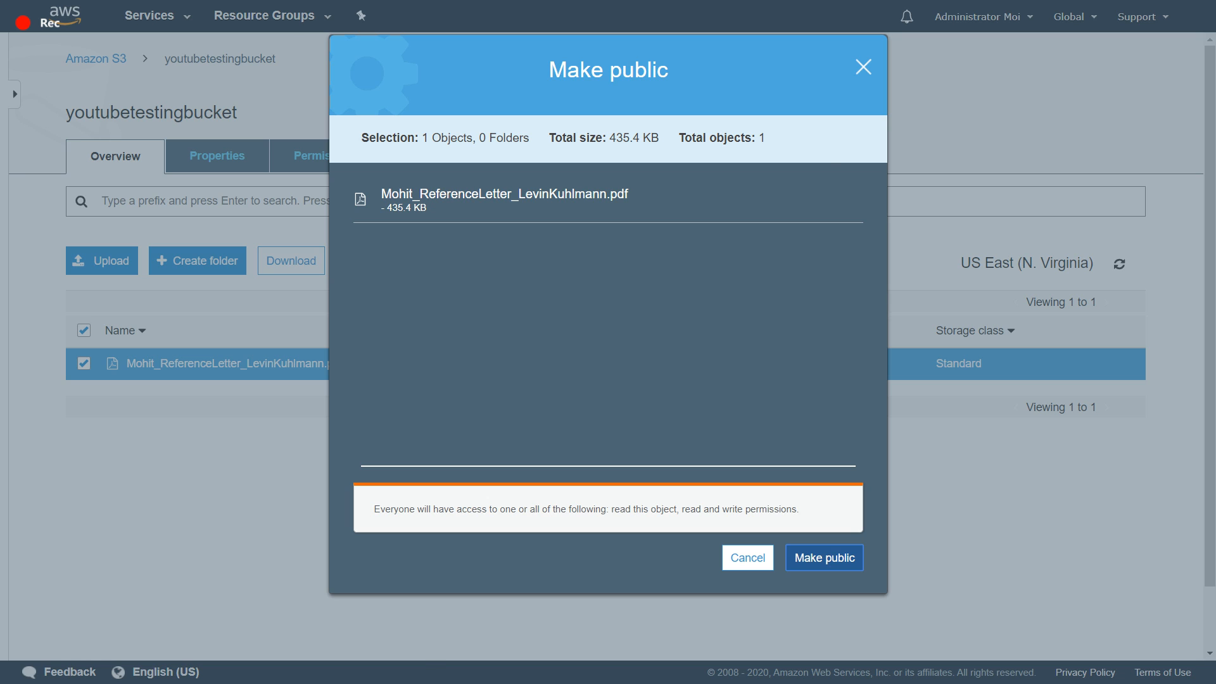
click(824, 557)
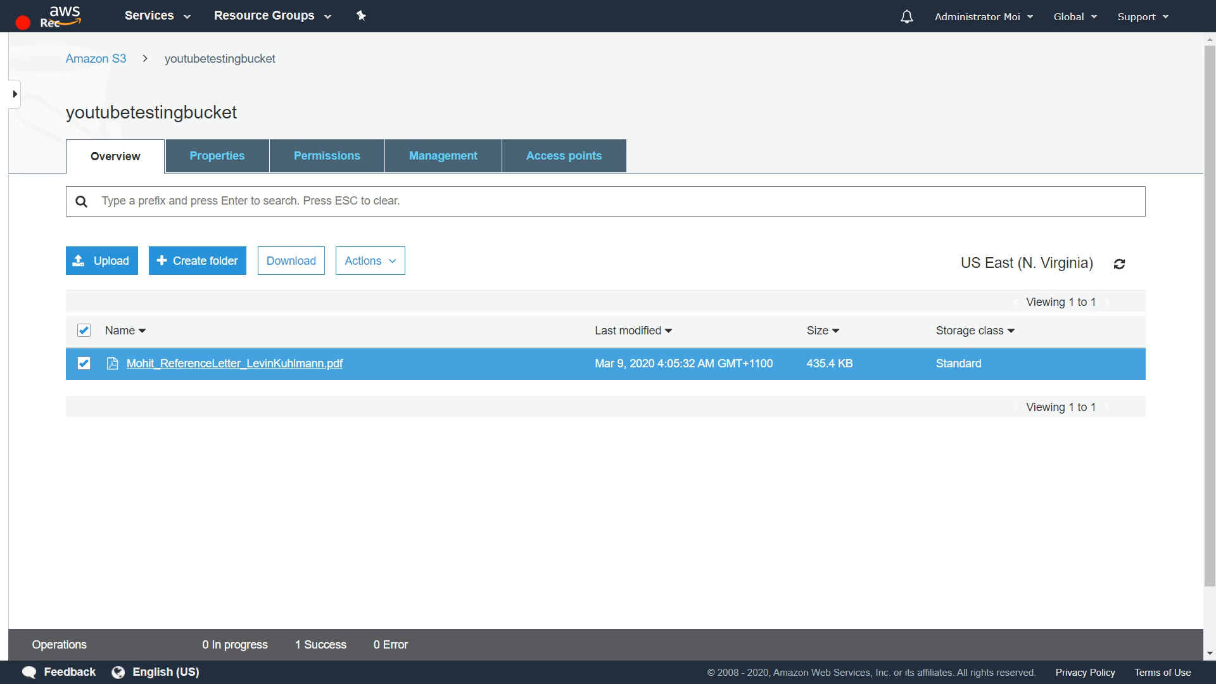
- Open the reference letter PDF through its object URL and look through its pages
click(234, 363)
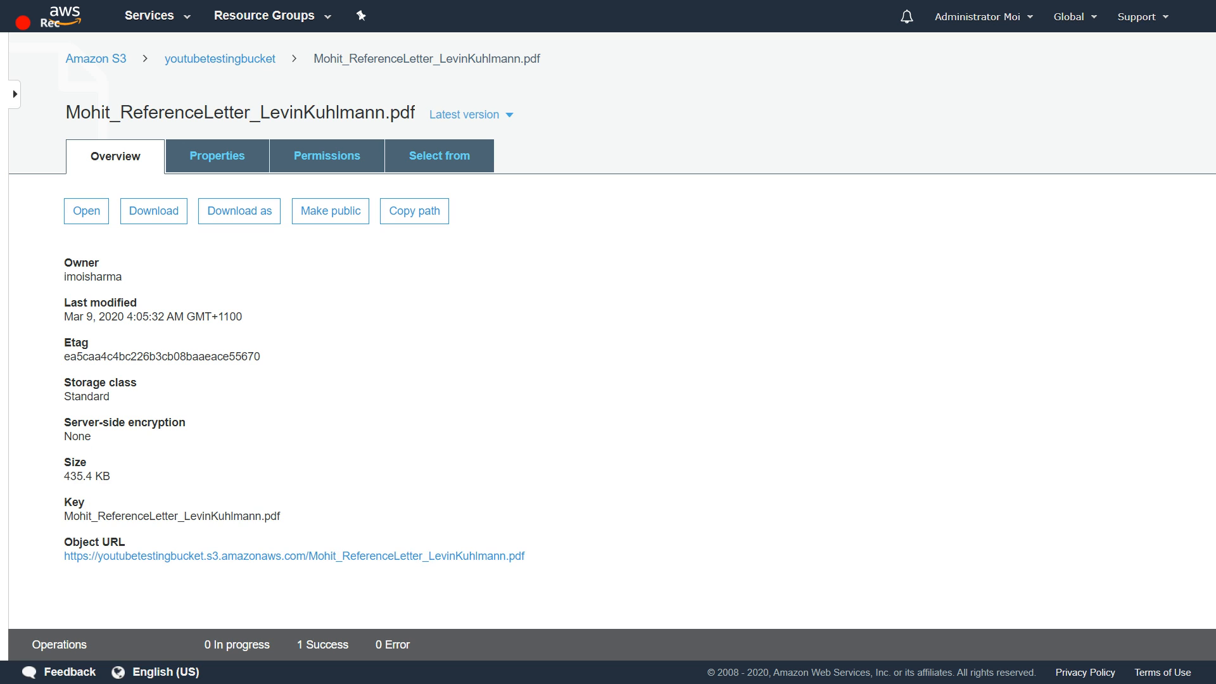
click(294, 555)
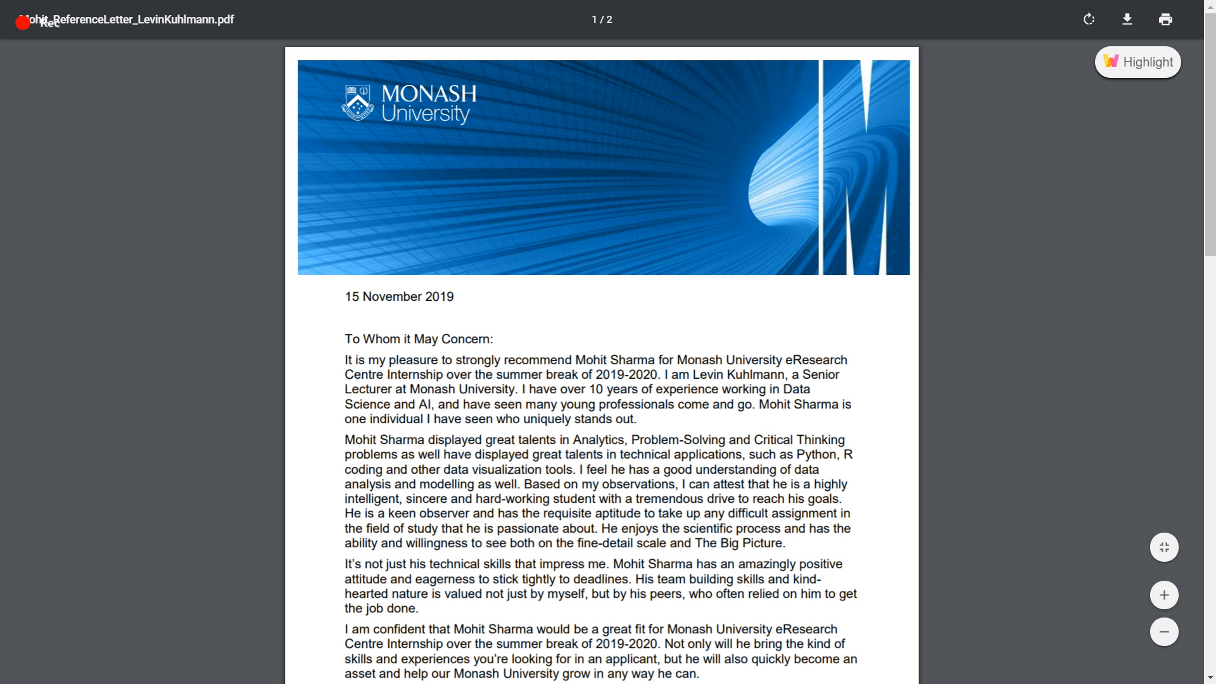
scroll(602, 355, down, 8)
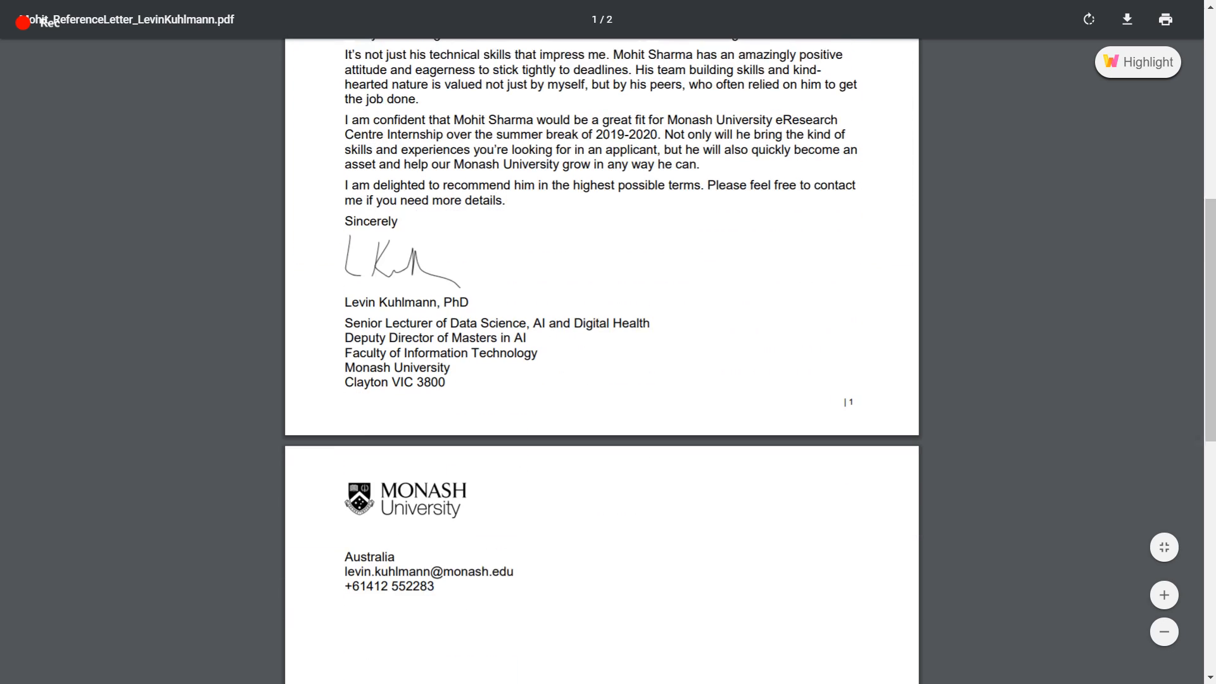
scroll(601, 355, up, 5)
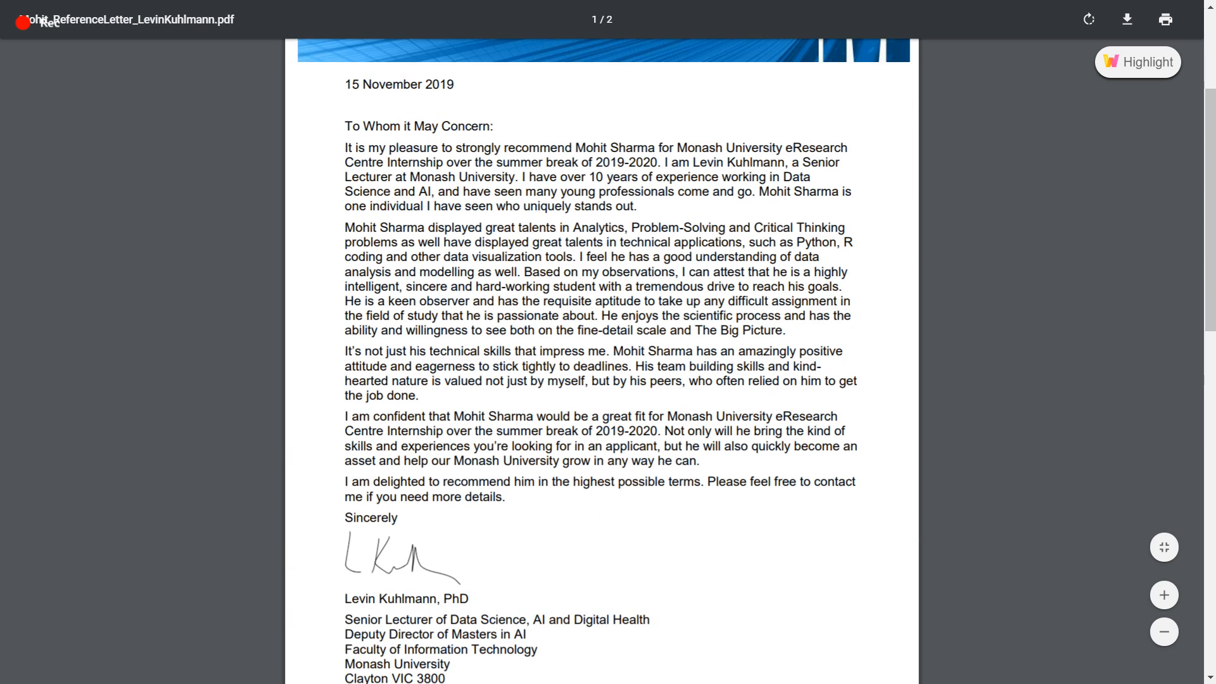
scroll(602, 354, up, 3)
scroll(602, 354, left, 5)
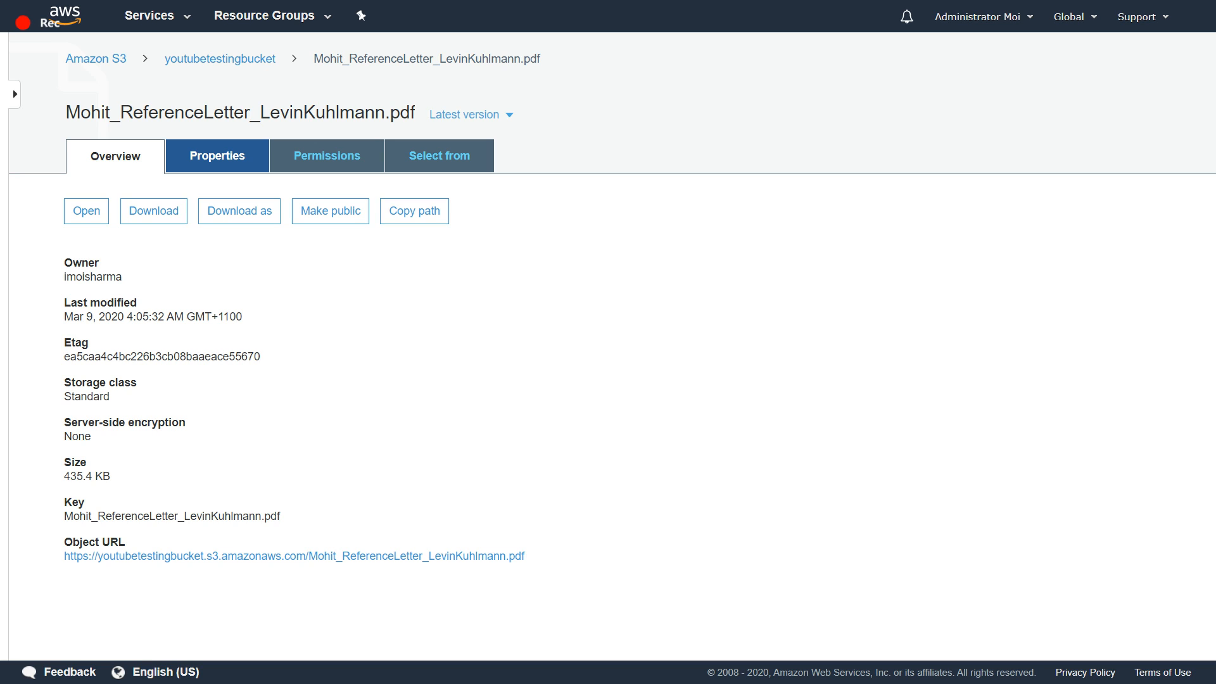
- Examine the reference letter's encryption options, including the AWS-KMS key choice, and cancel without saving
click(217, 155)
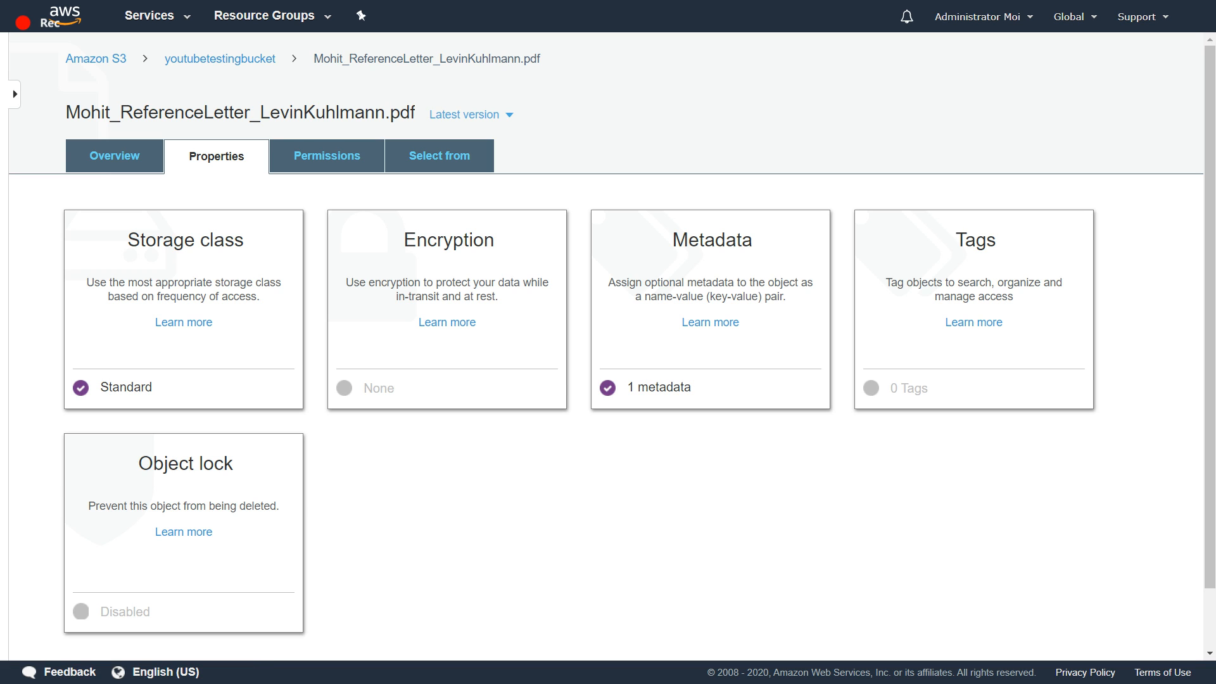
click(447, 285)
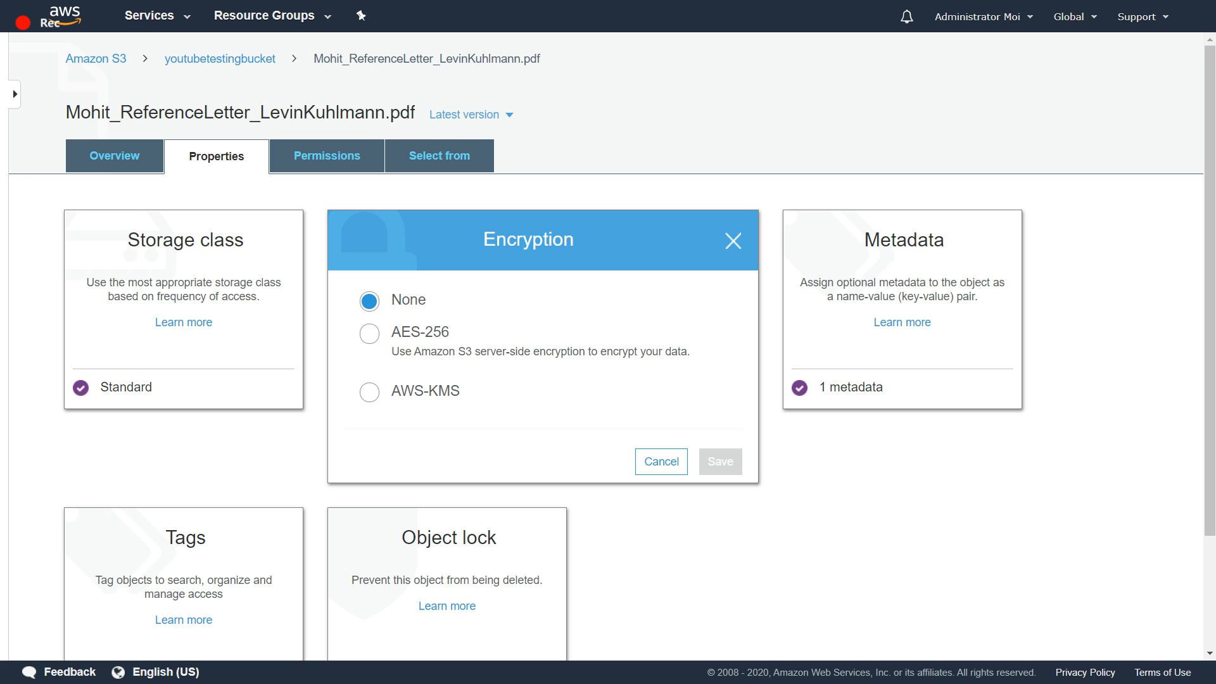
click(369, 392)
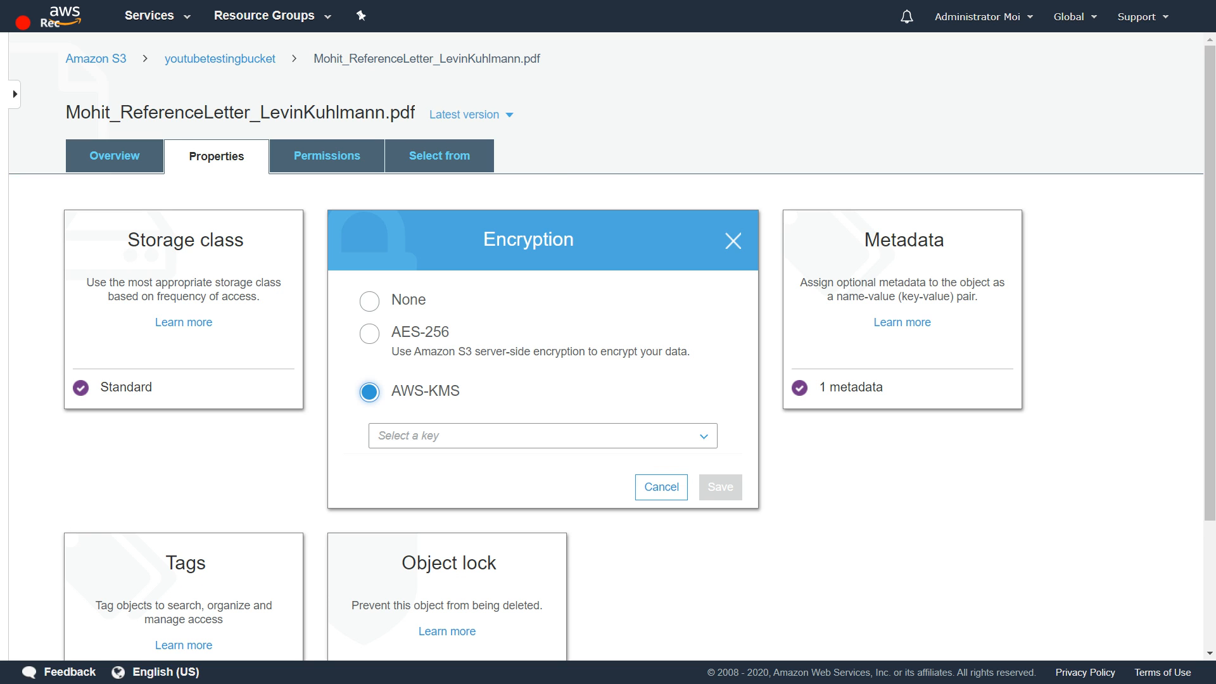
click(447, 437)
key(Escape)
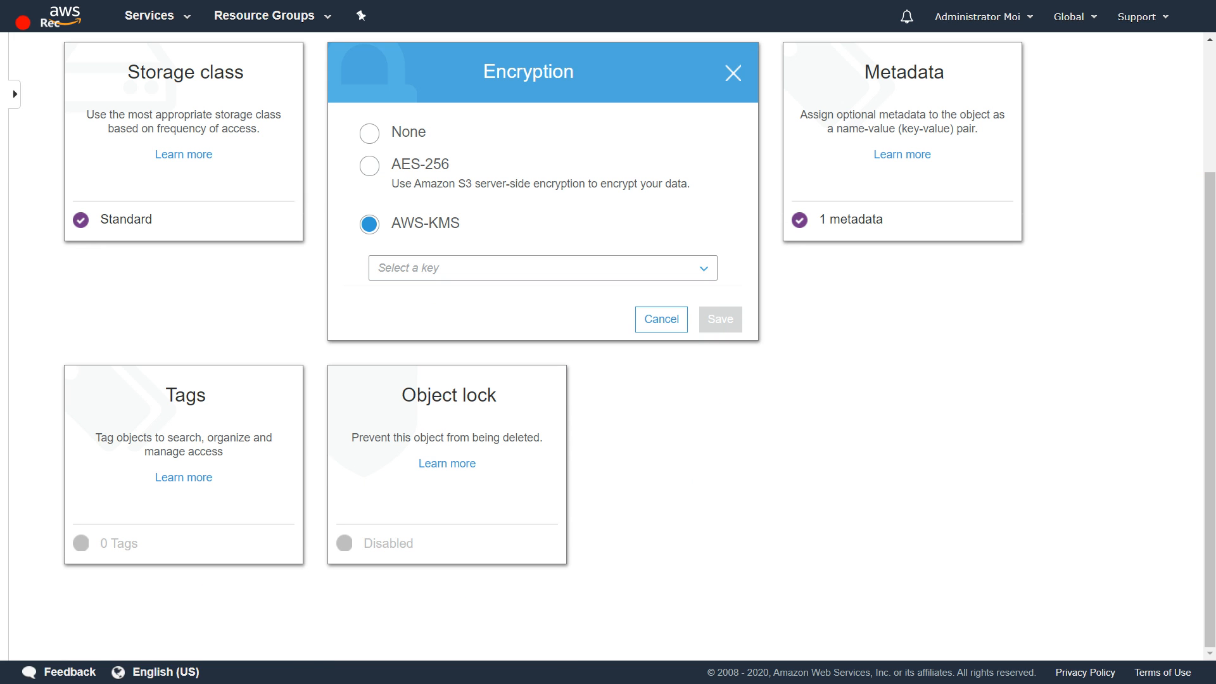
click(662, 319)
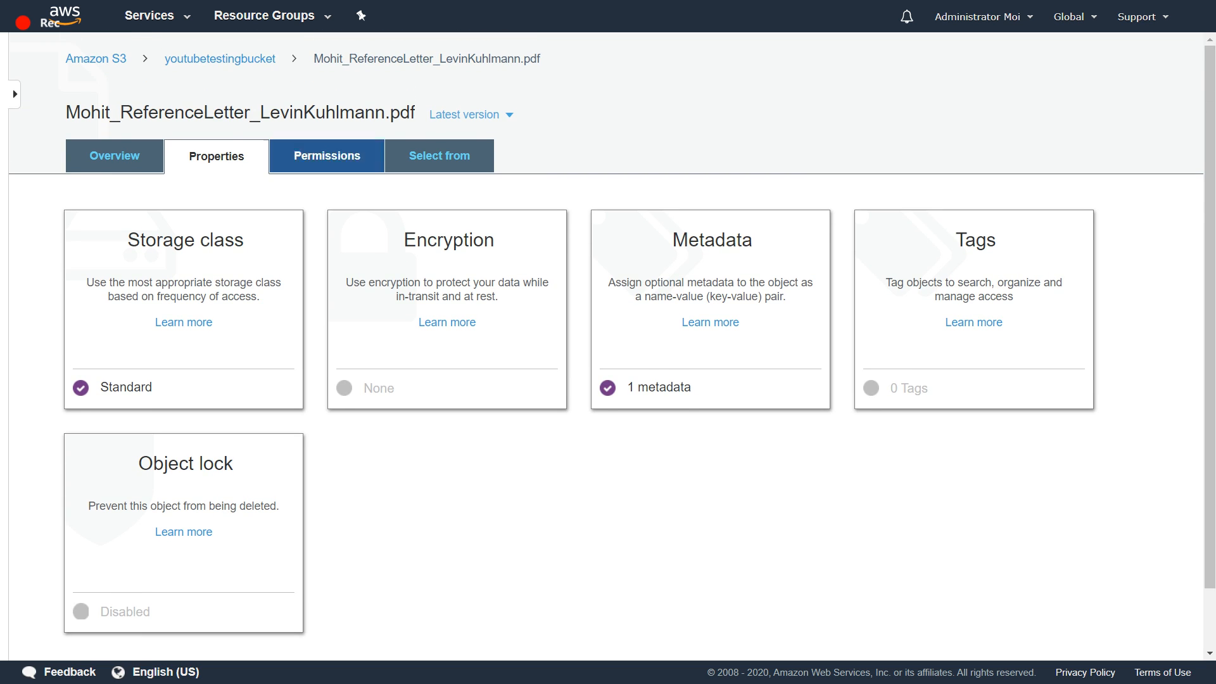
- Review the reference letter's permissions and properties, and go back to its overview
click(326, 156)
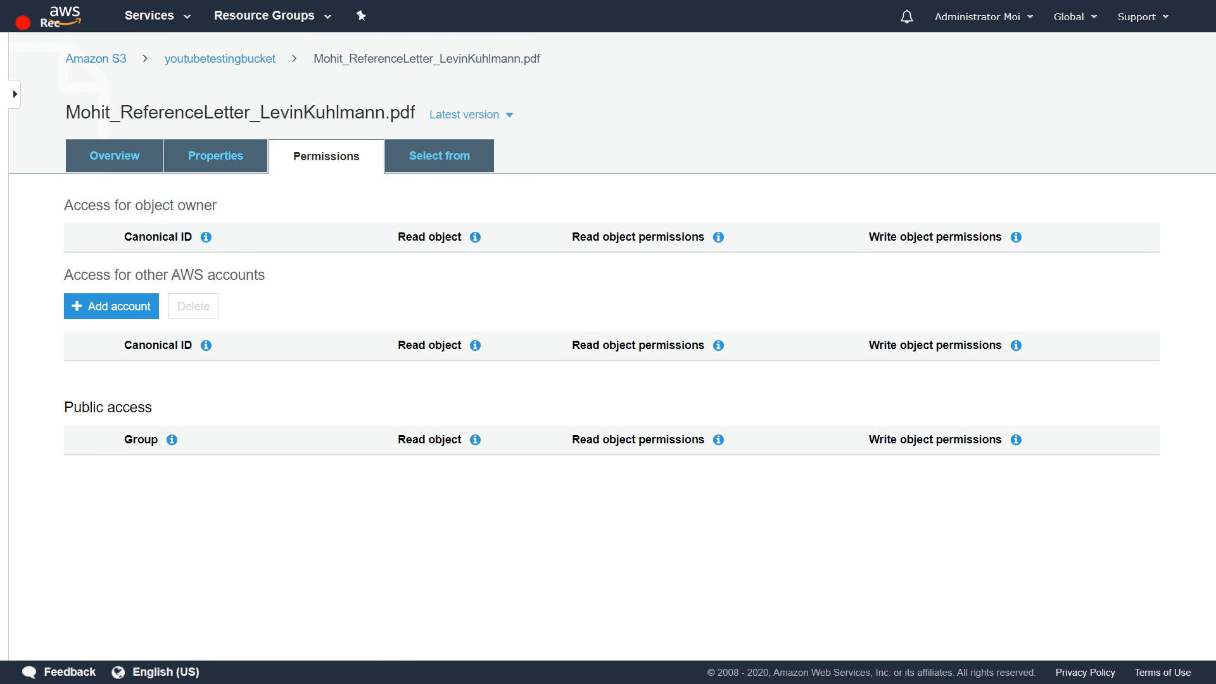
click(216, 155)
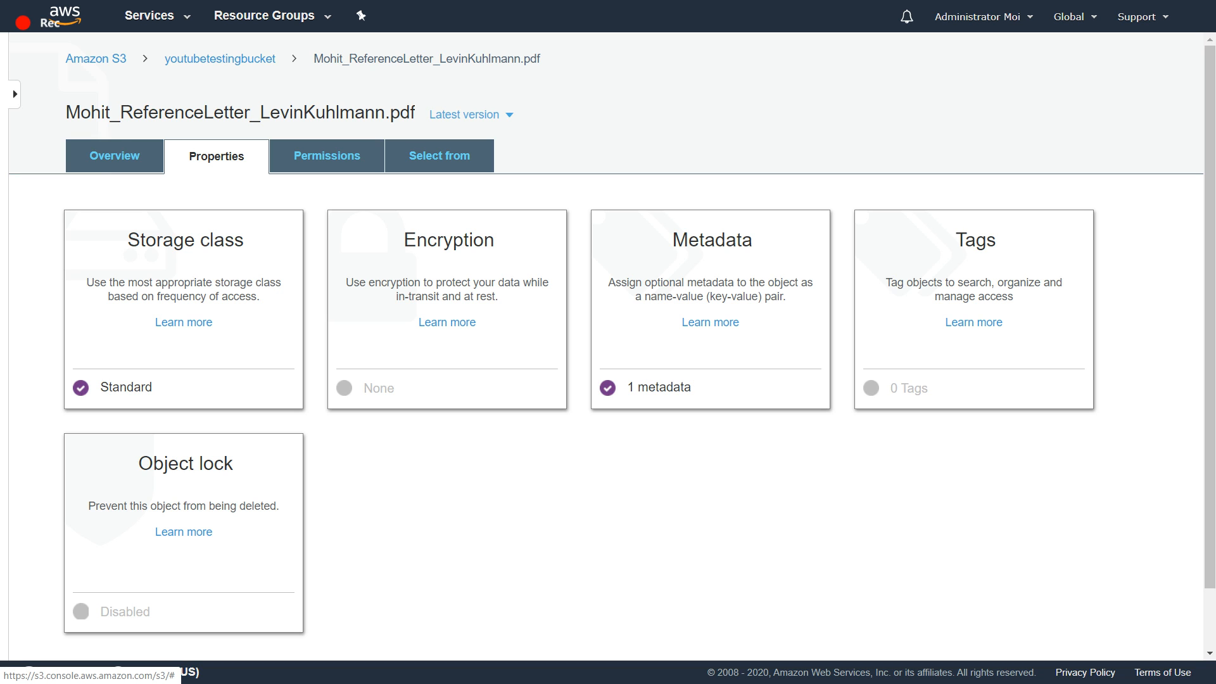
click(114, 156)
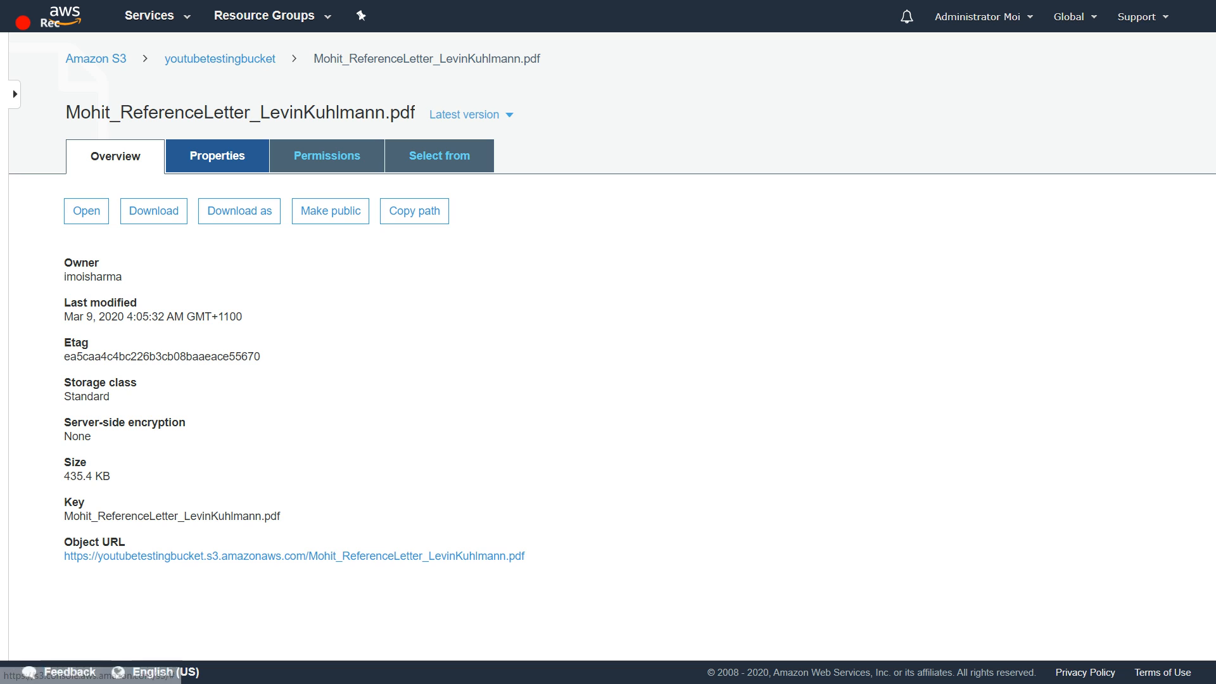
- Return to the list of S3 buckets and select youtubetestingbucket
click(220, 58)
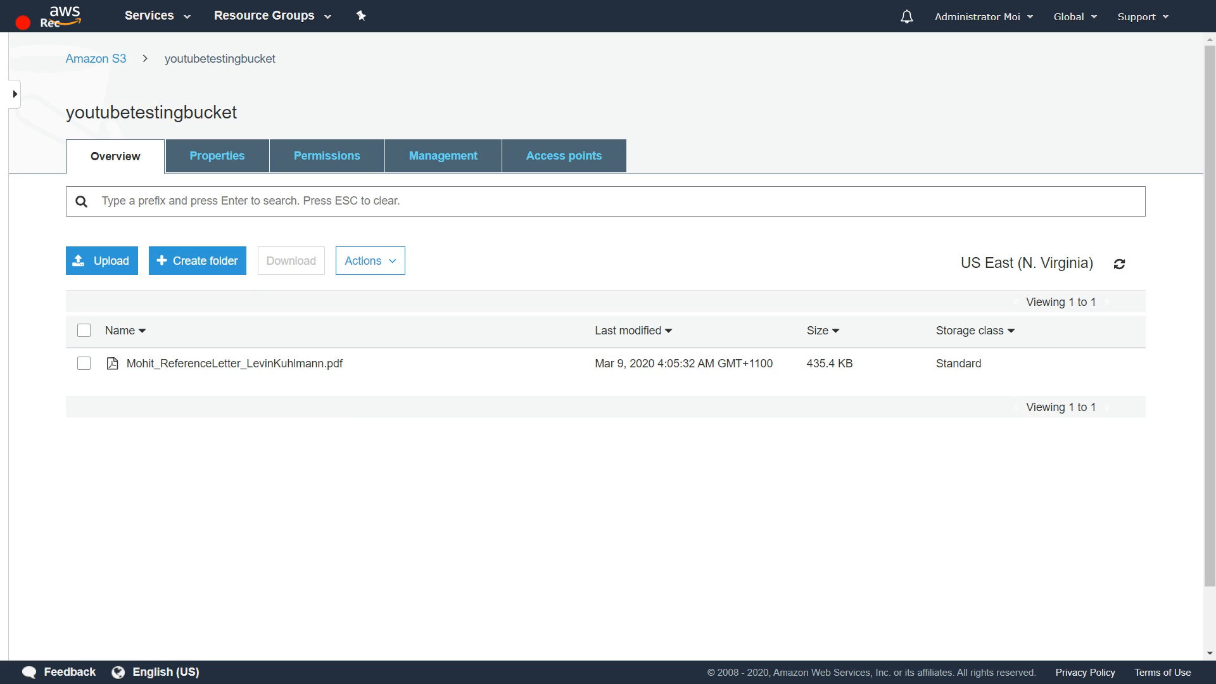
click(96, 59)
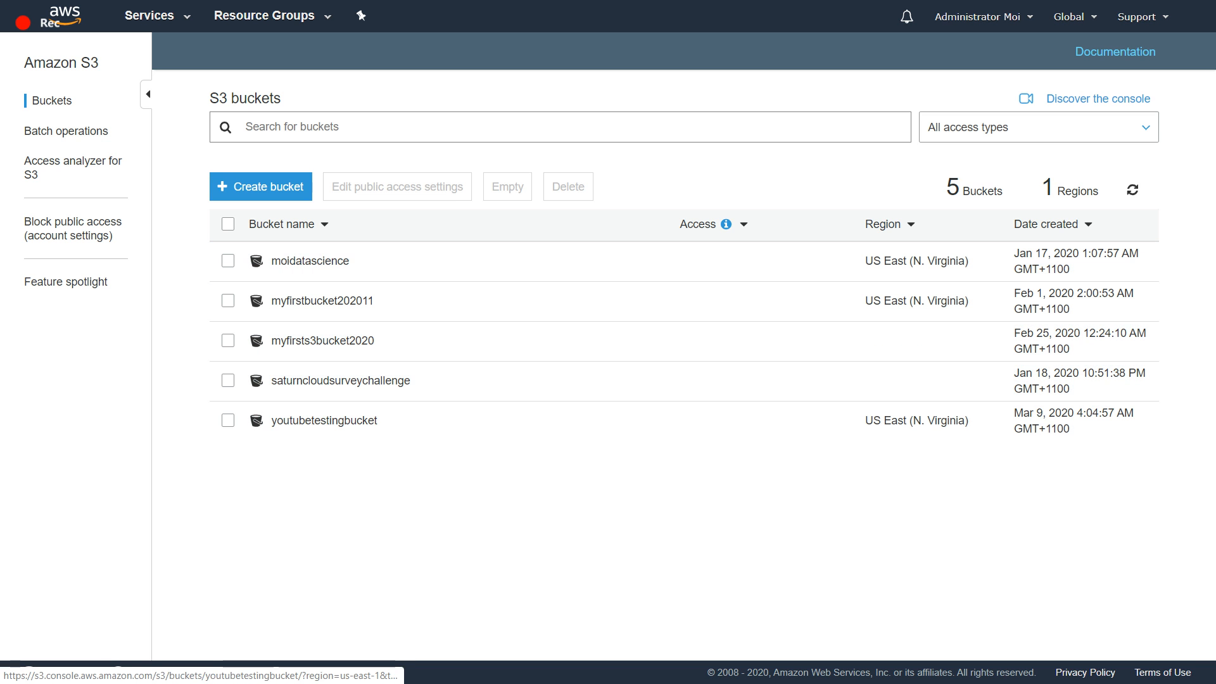
click(227, 421)
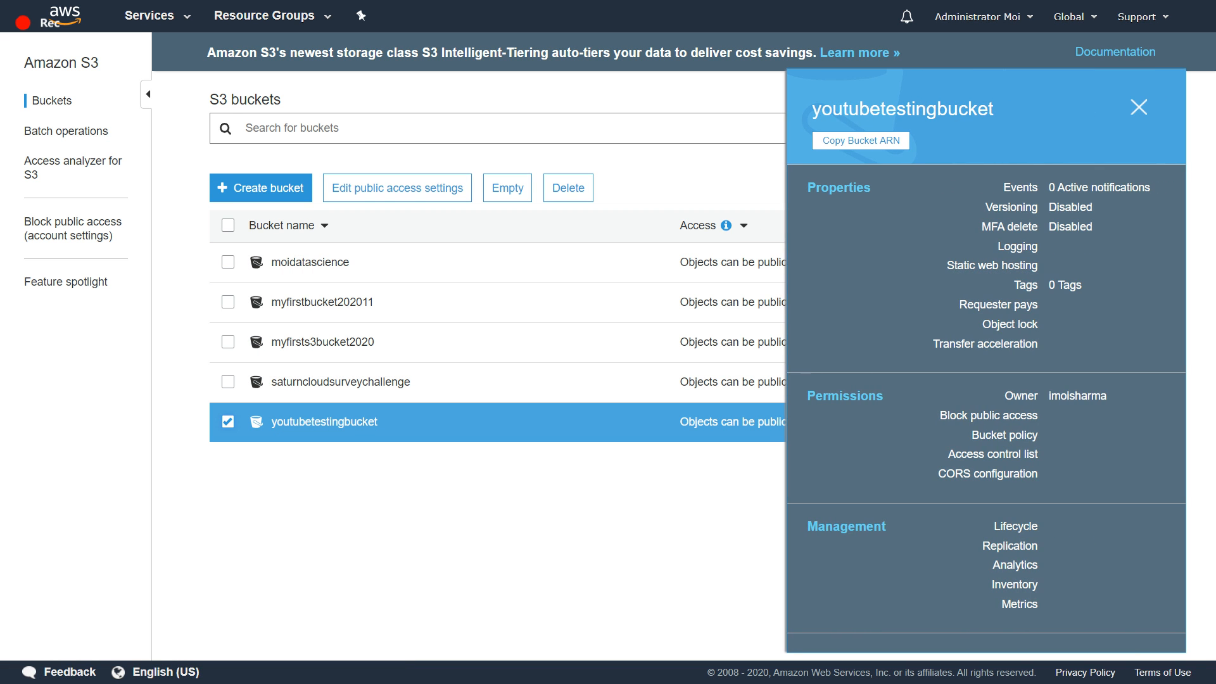